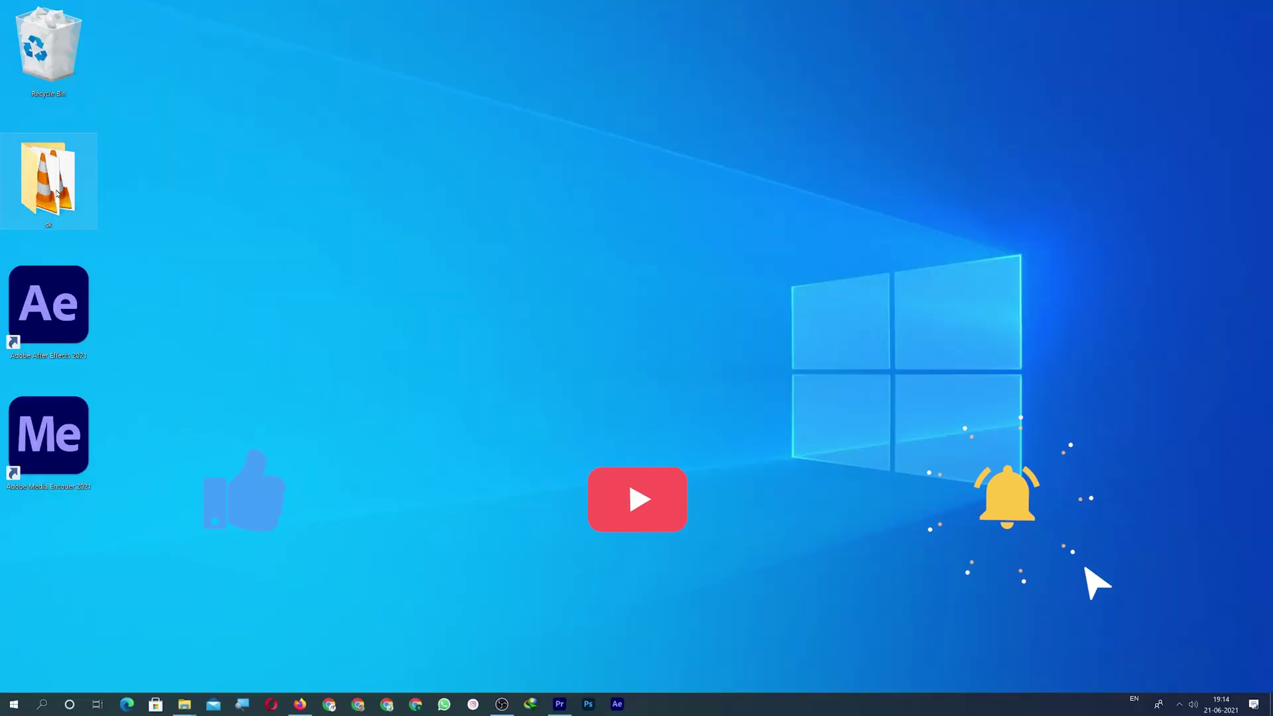
Step: Open the sk folder and select all three of its videos
double_click(48, 179)
key(ctrl+a)
Step: Drag the three videos into Premiere Pro, then dismiss the unsupported AVI import error
drag(646, 156, 165, 264)
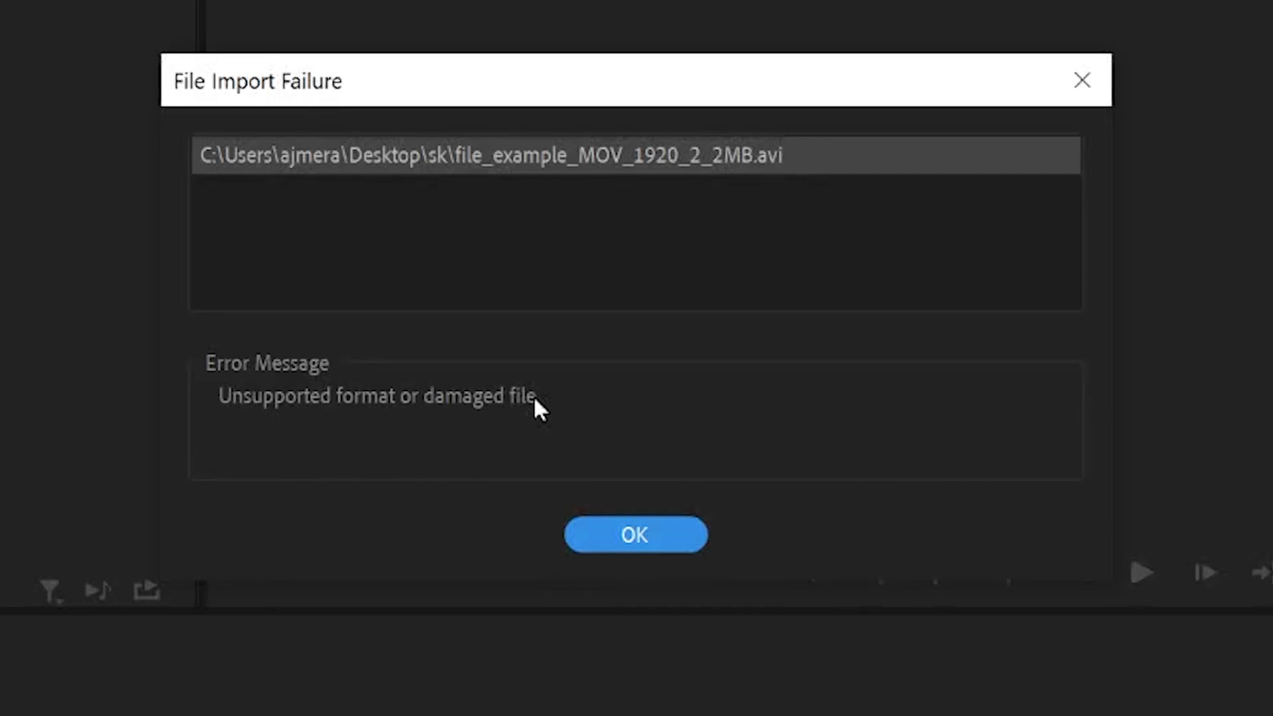
click(671, 535)
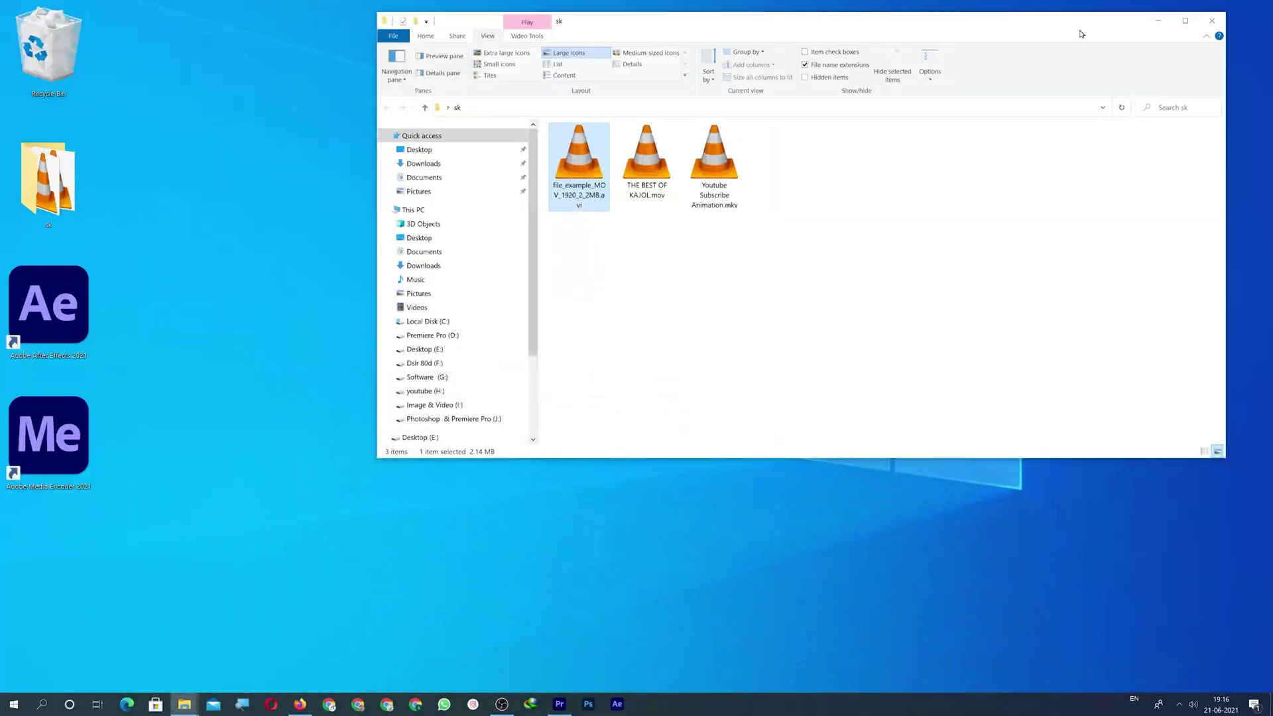
Step: Maximize the sk folder window and clear the file selection
click(1185, 21)
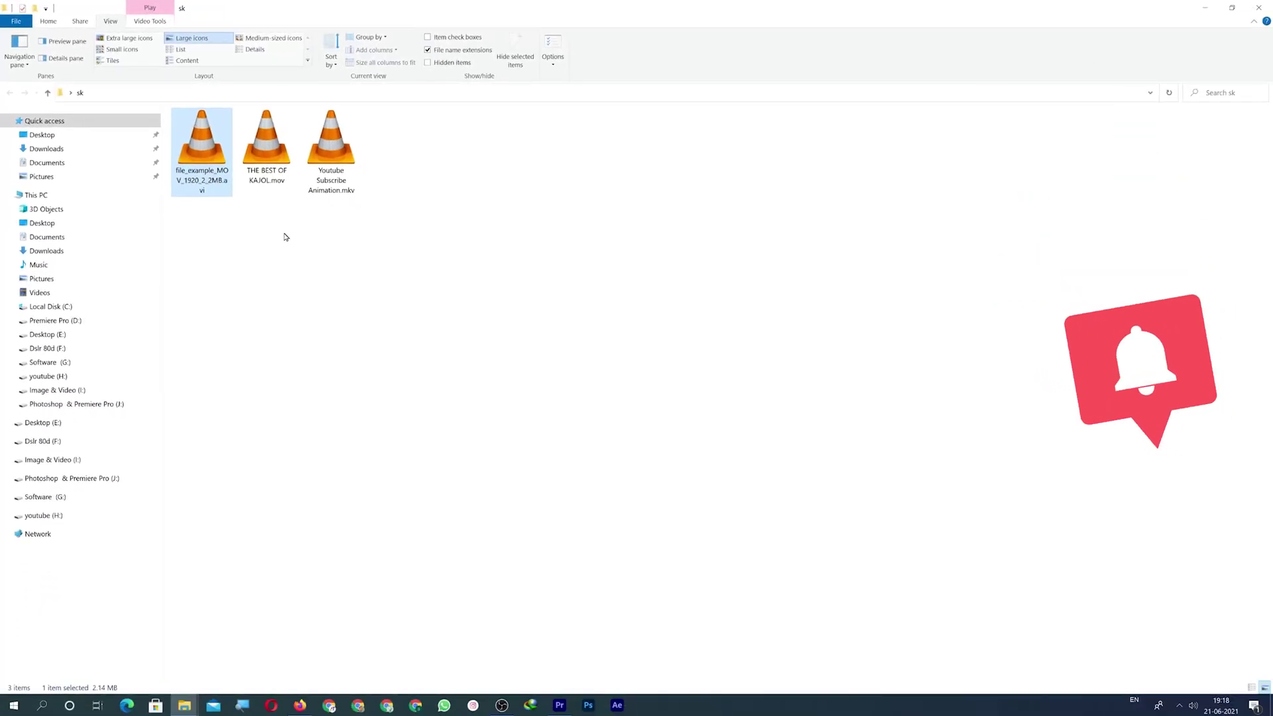
click(859, 544)
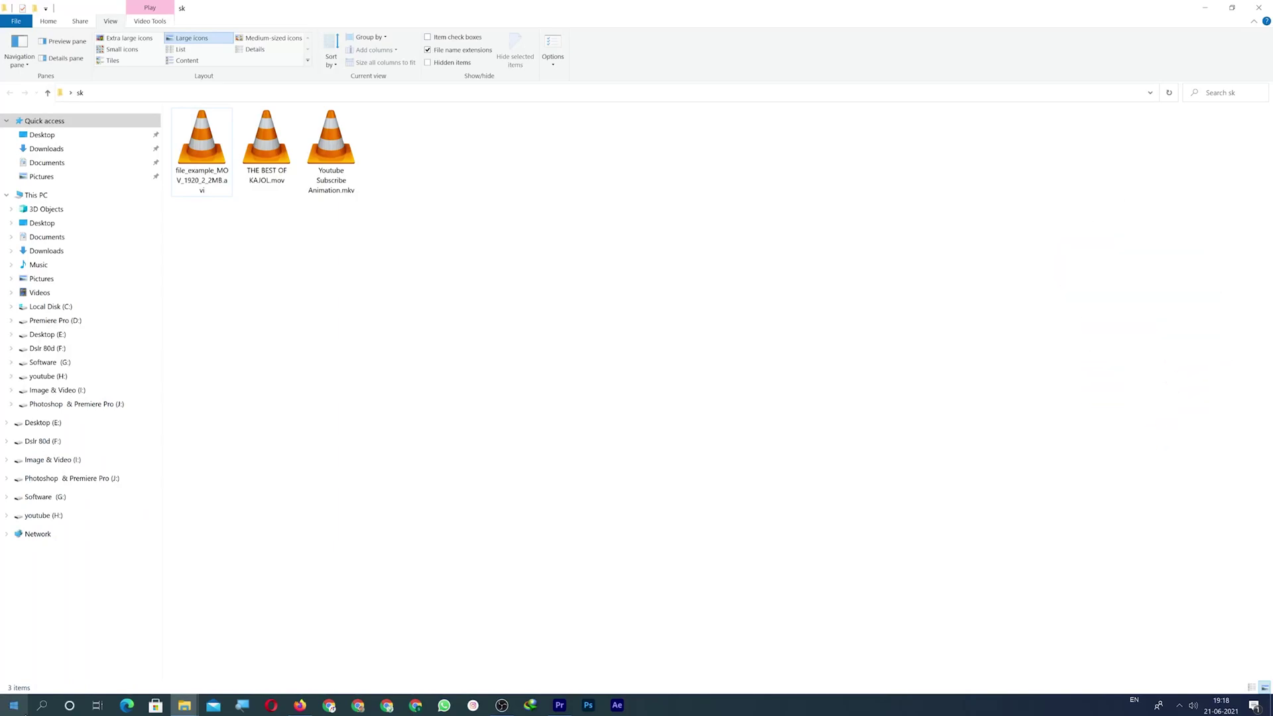
click(41, 705)
Step: Search for vlc and launch VLC media player from the results
text(vl)
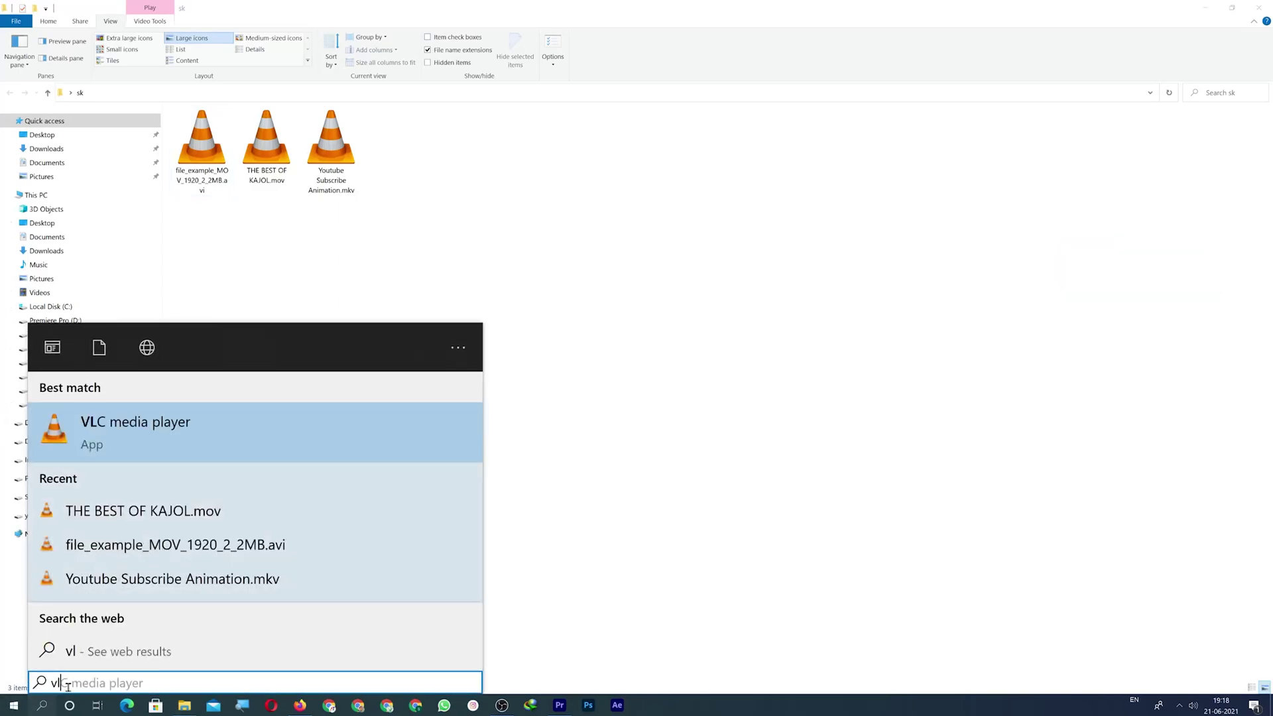
text(c)
click(162, 415)
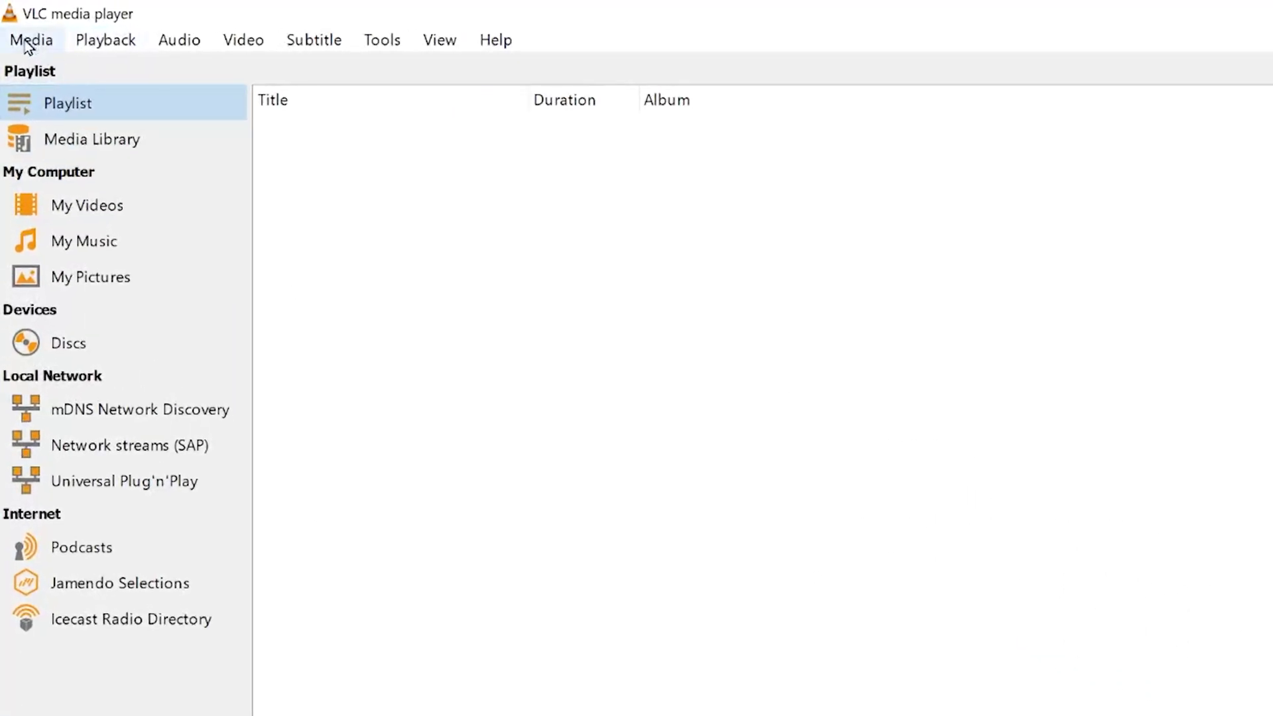
Step: Load file_example_MOV_1920_2_2MB.avi from the sk folder into VLC's Convert / Save dialog
click(28, 43)
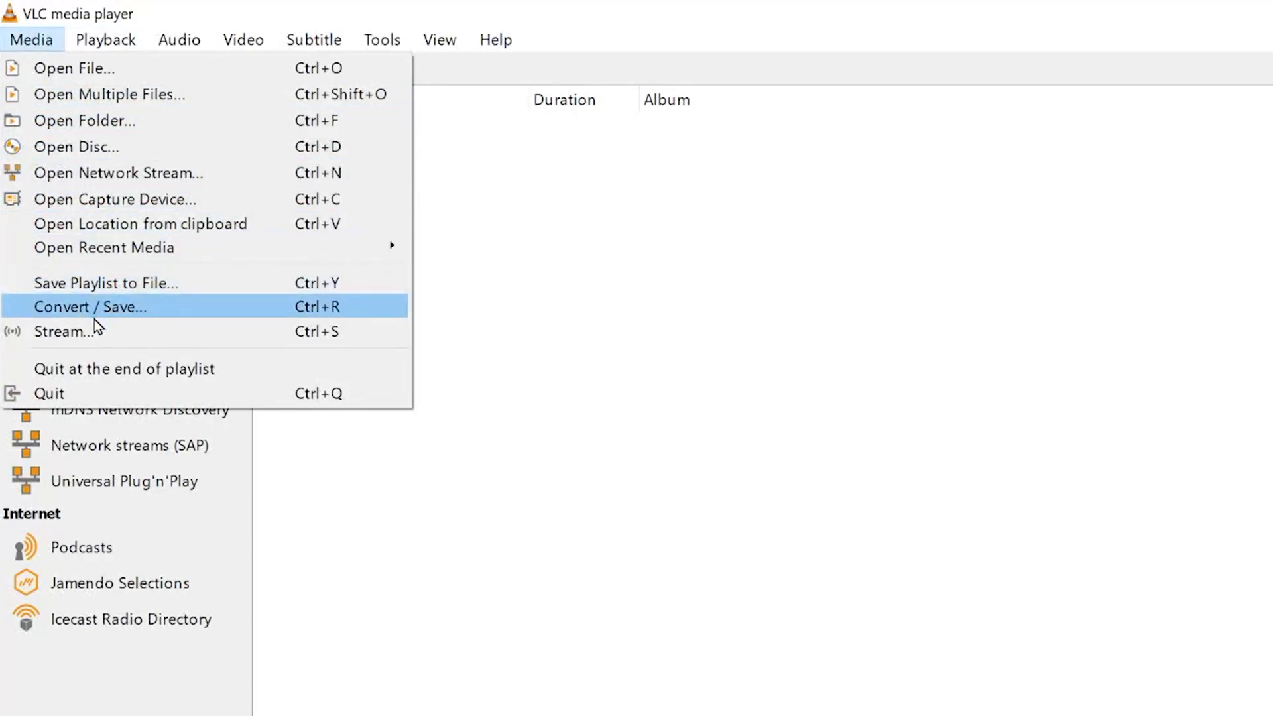
click(138, 321)
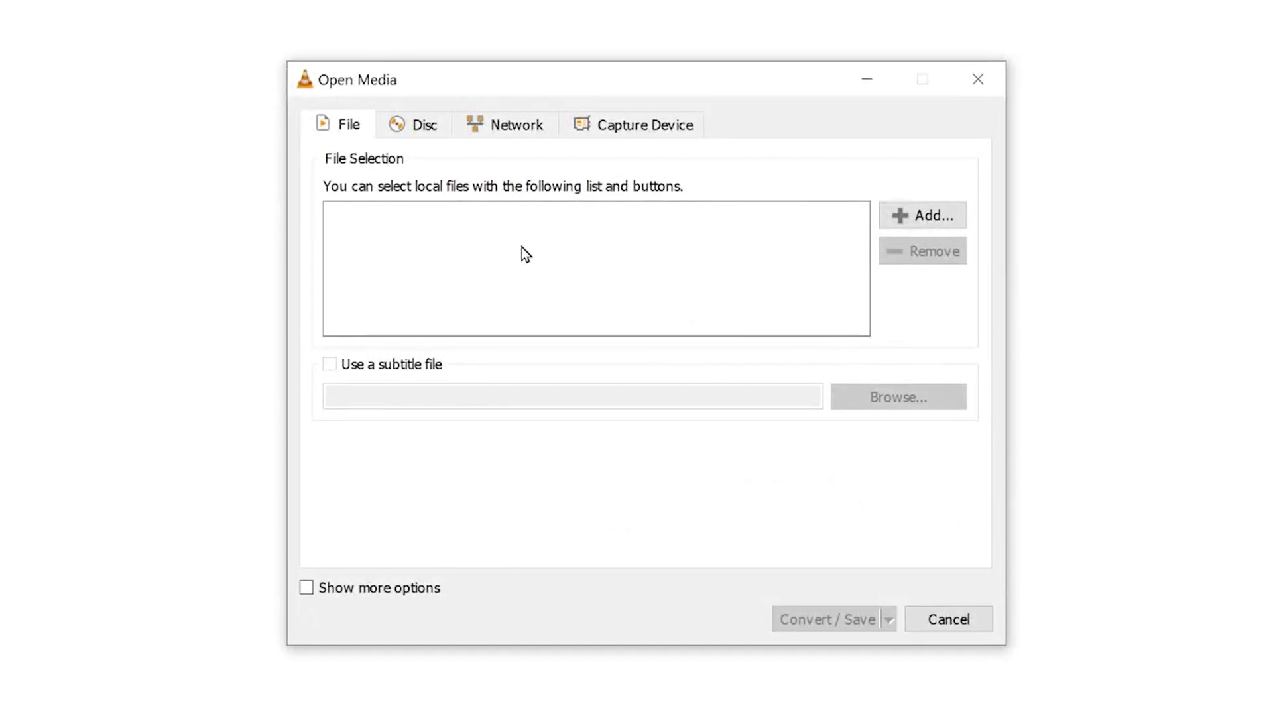
double_click(648, 316)
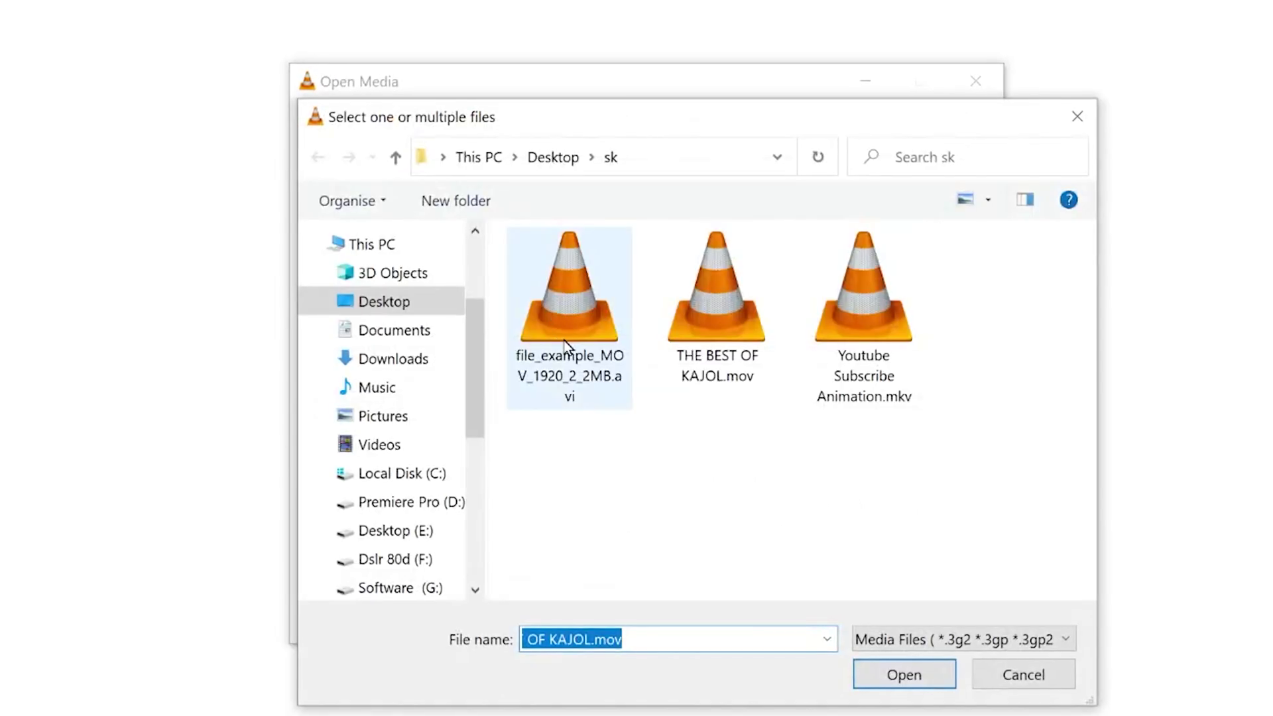
double_click(576, 302)
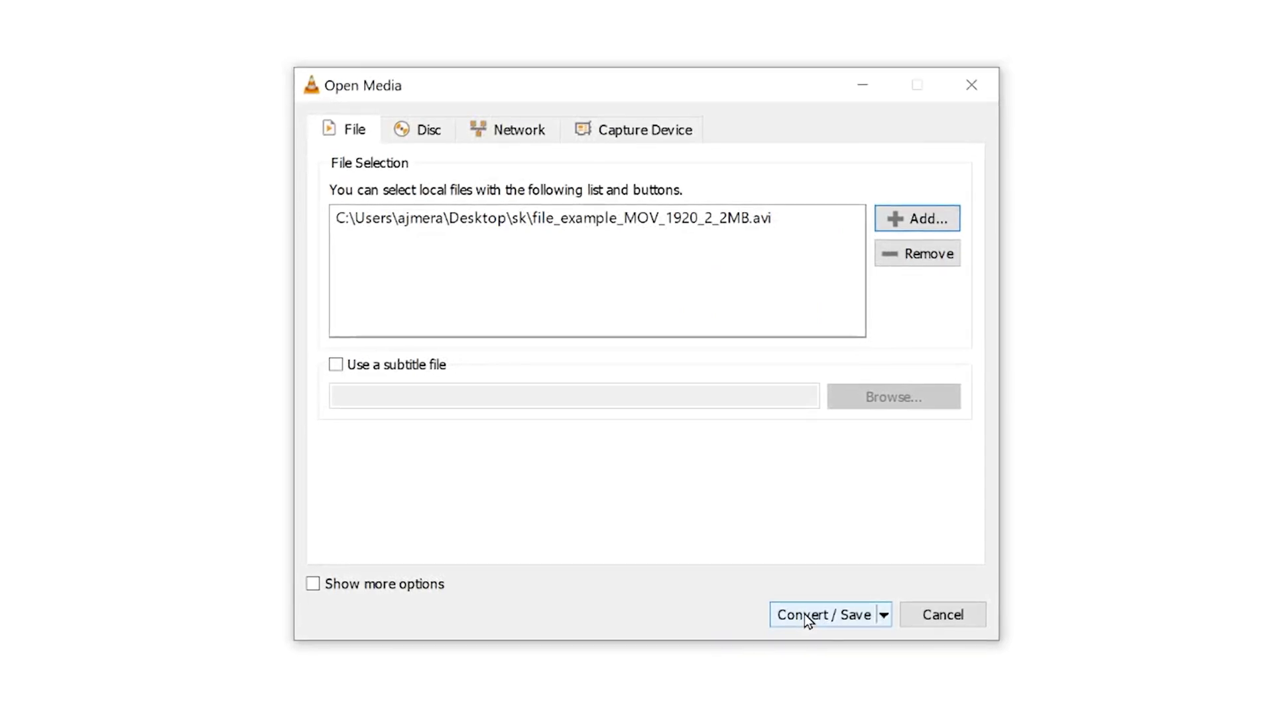
Step: Choose the Video - H.264 + MP3 (MP4) conversion profile
click(807, 616)
click(809, 406)
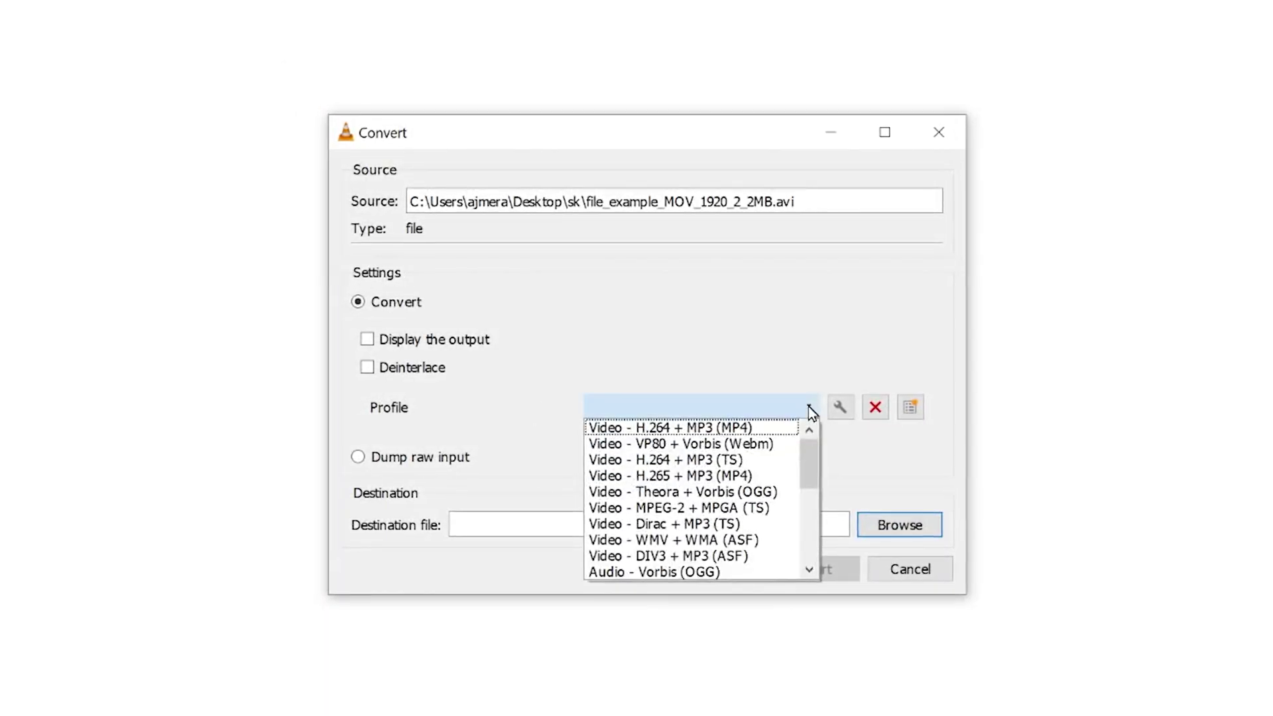
click(783, 424)
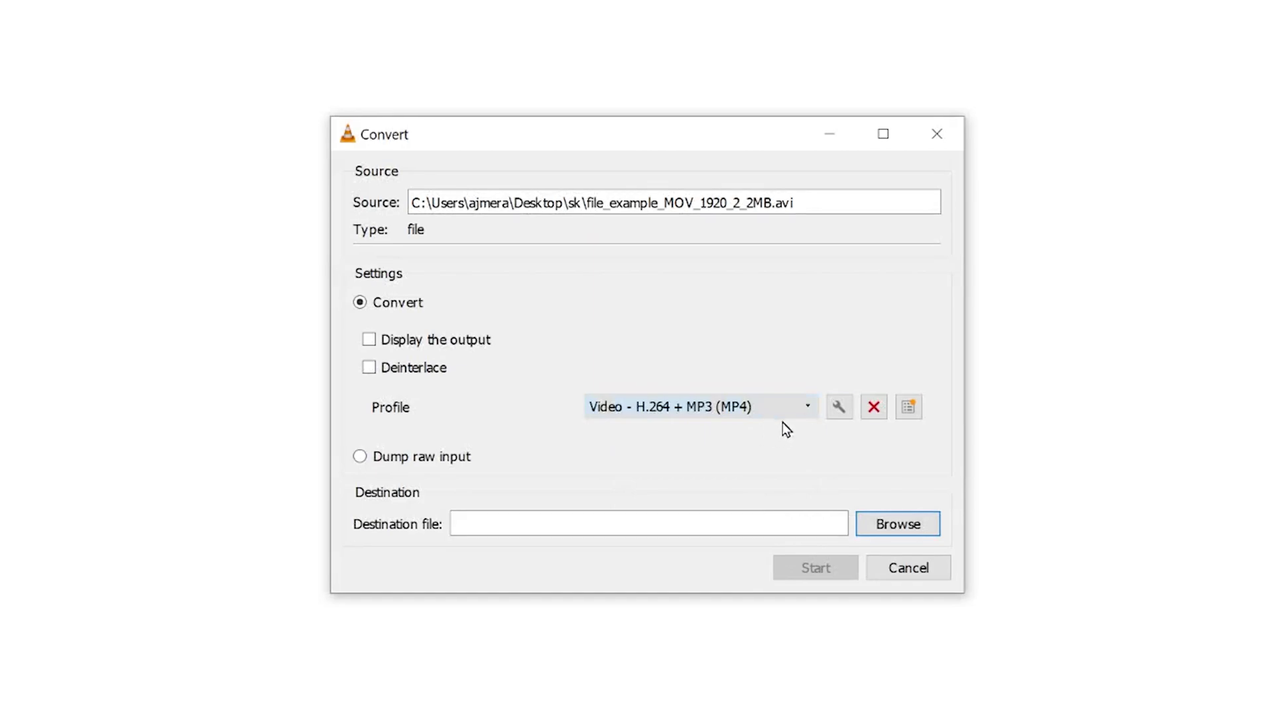
Step: Edit the profile to use the MP4/MOV container, keeping the original video and audio tracks
click(836, 405)
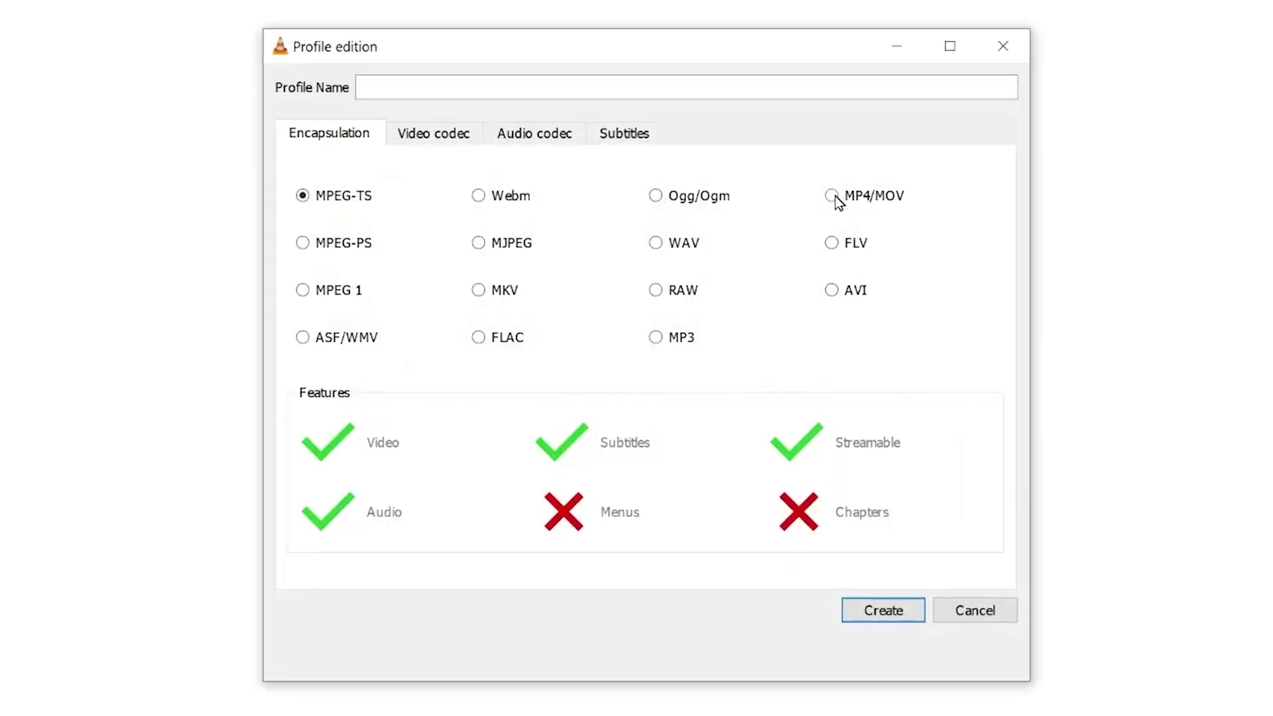
click(833, 196)
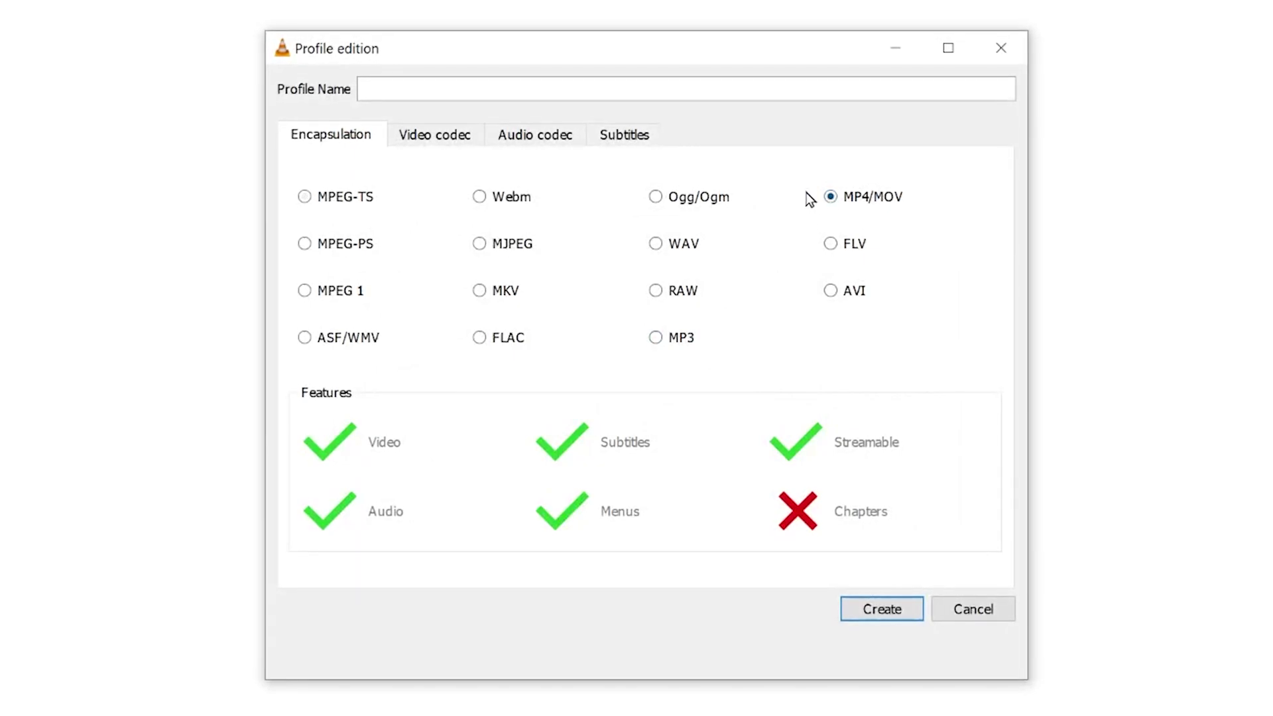
click(435, 135)
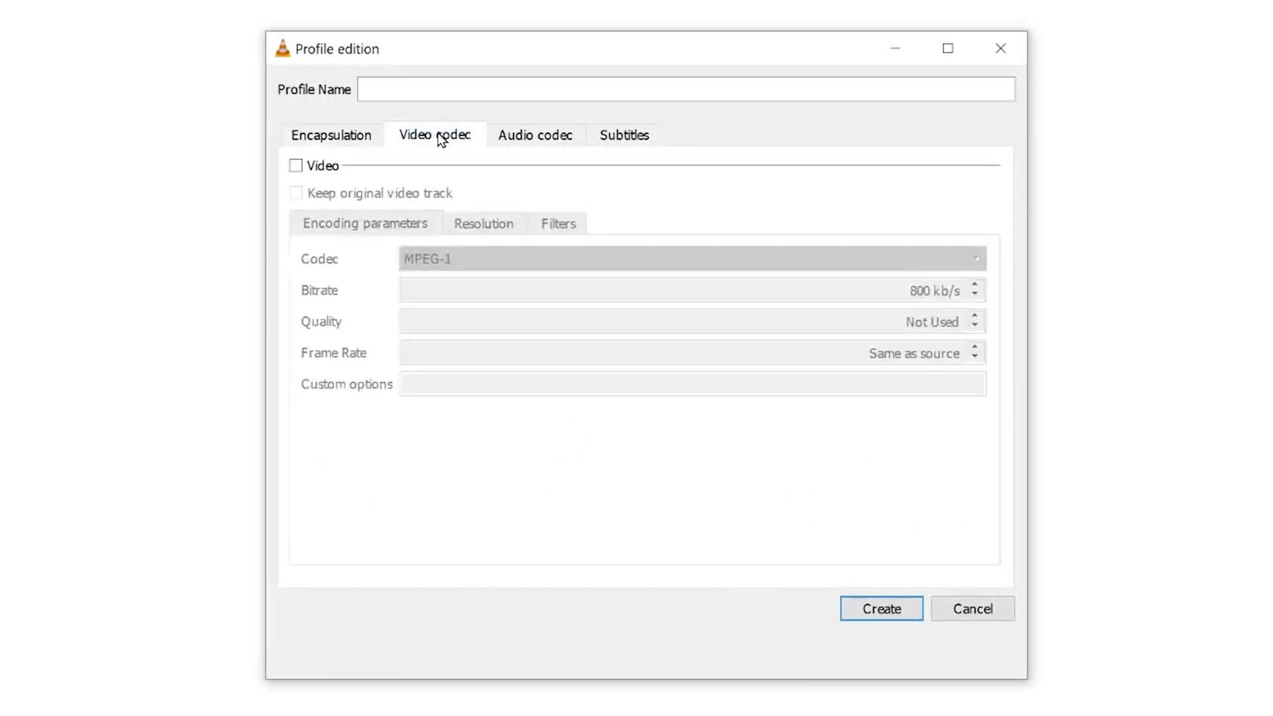
click(298, 167)
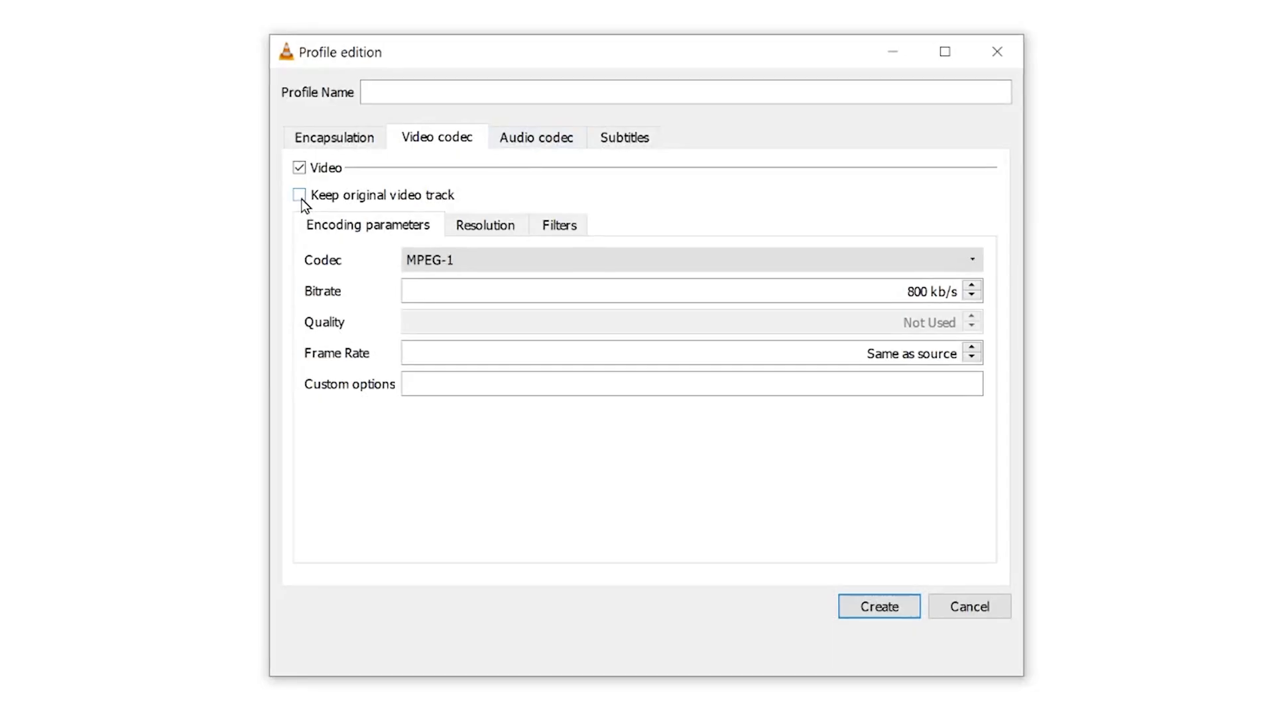
click(301, 199)
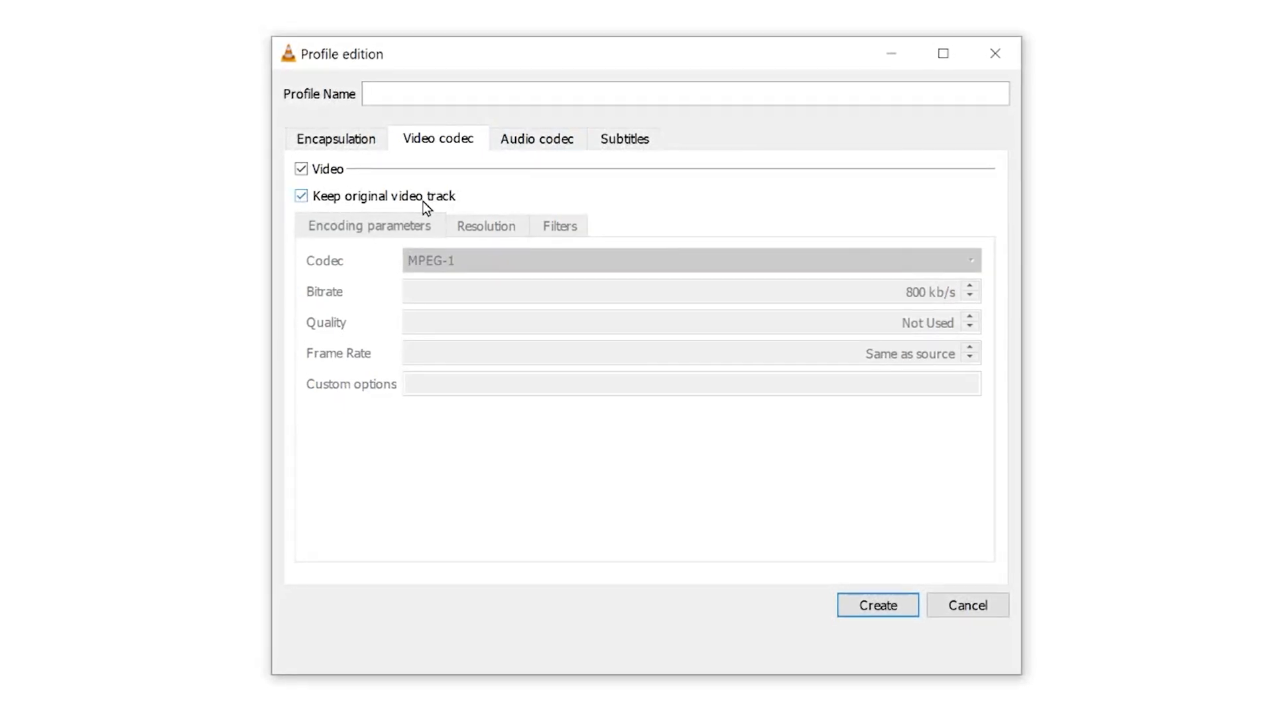
click(523, 135)
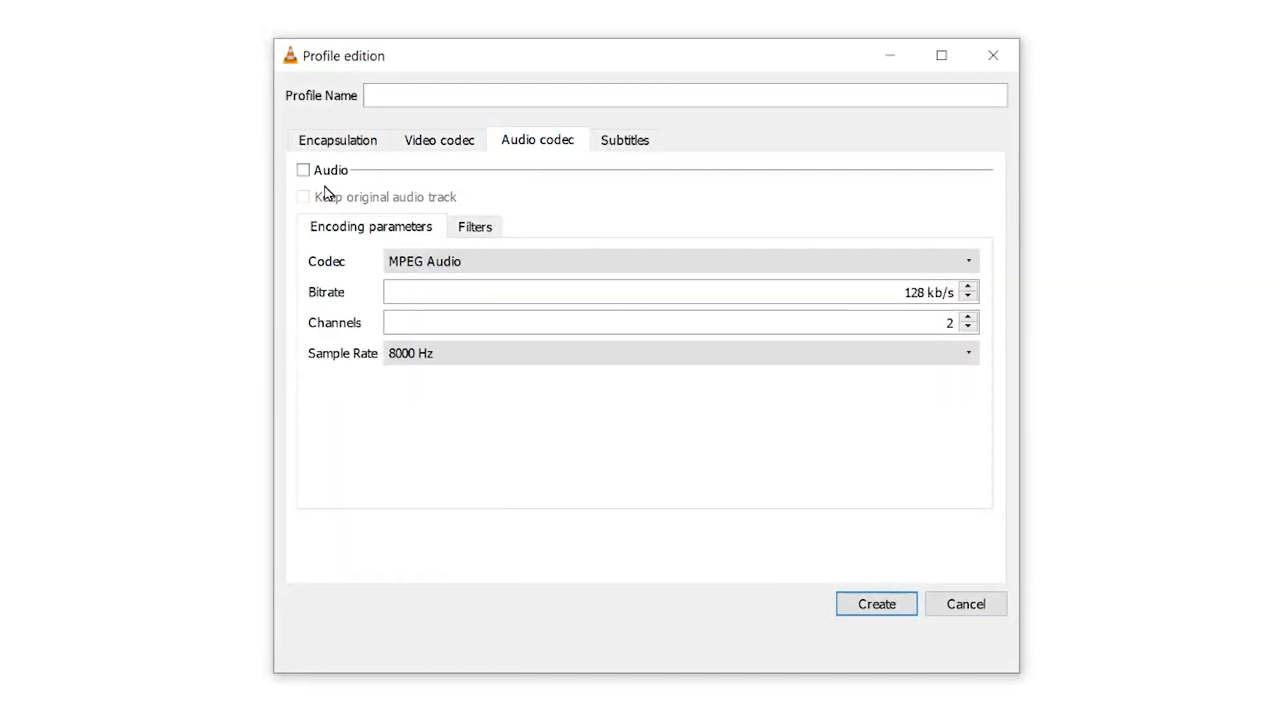
click(303, 171)
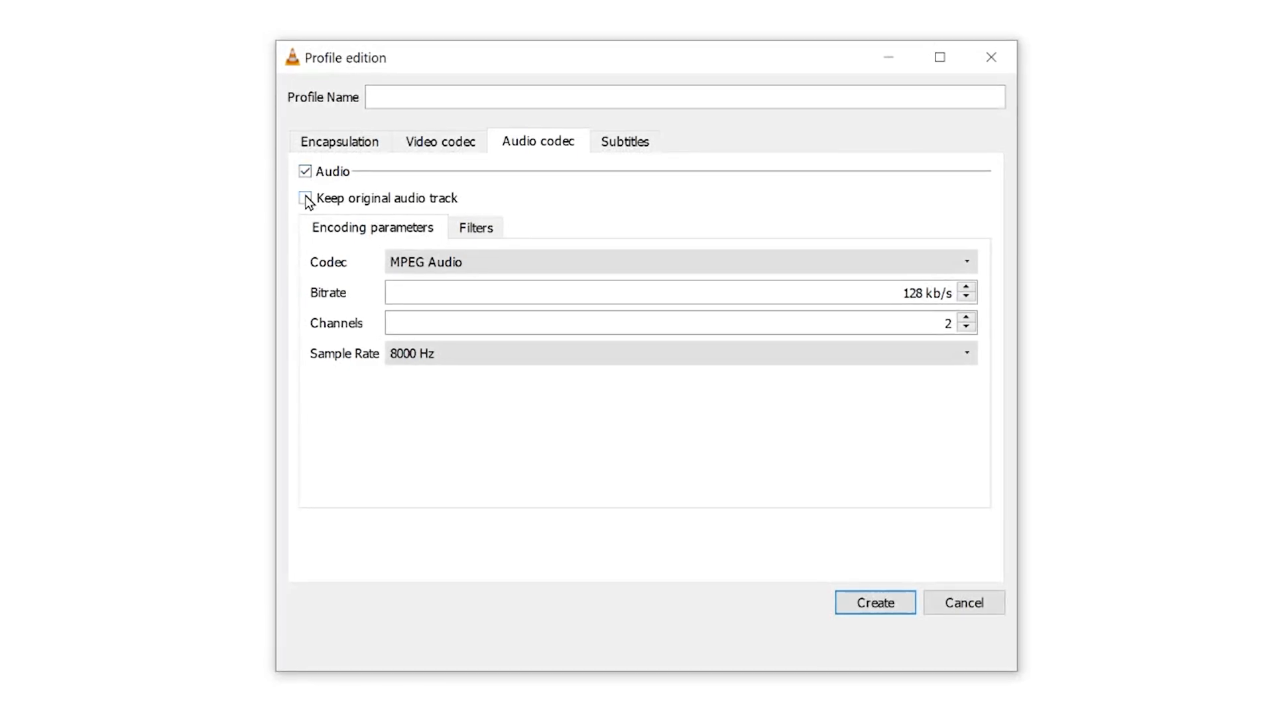
click(305, 199)
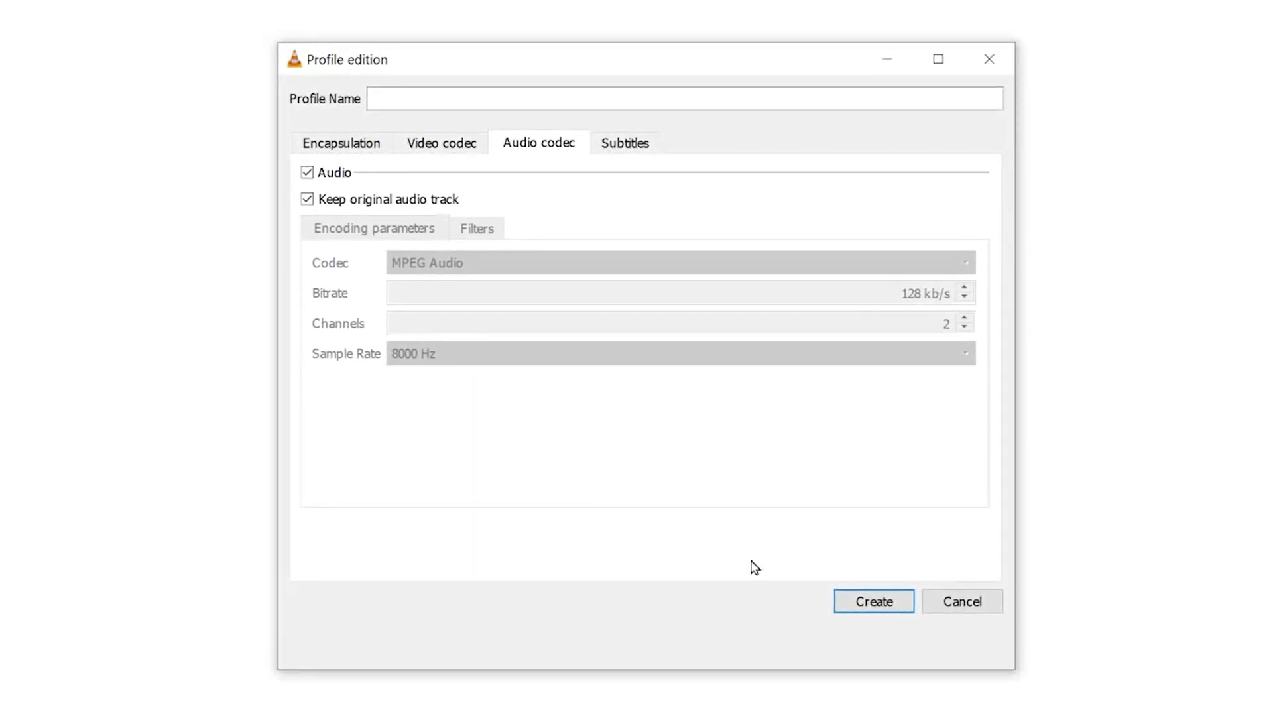
click(410, 96)
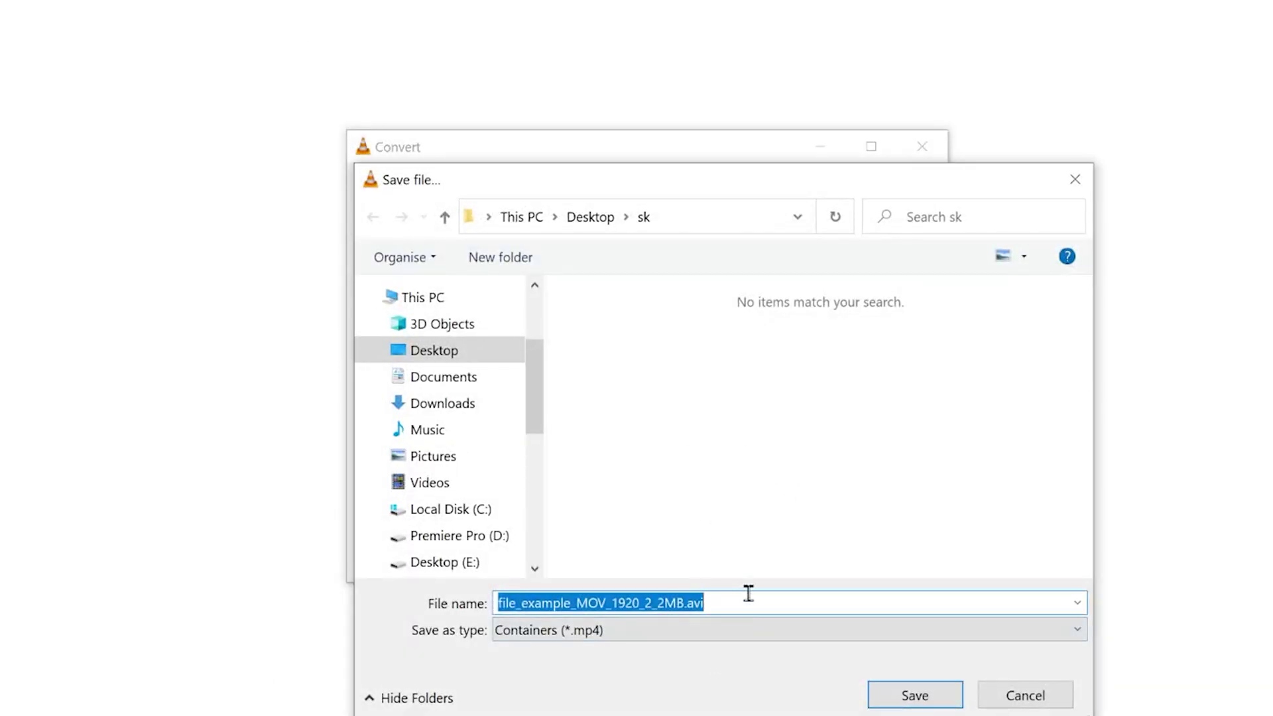
Step: Save the output as ajmeratech.mp4 in the sk folder and start the conversion
text(ajmeratech)
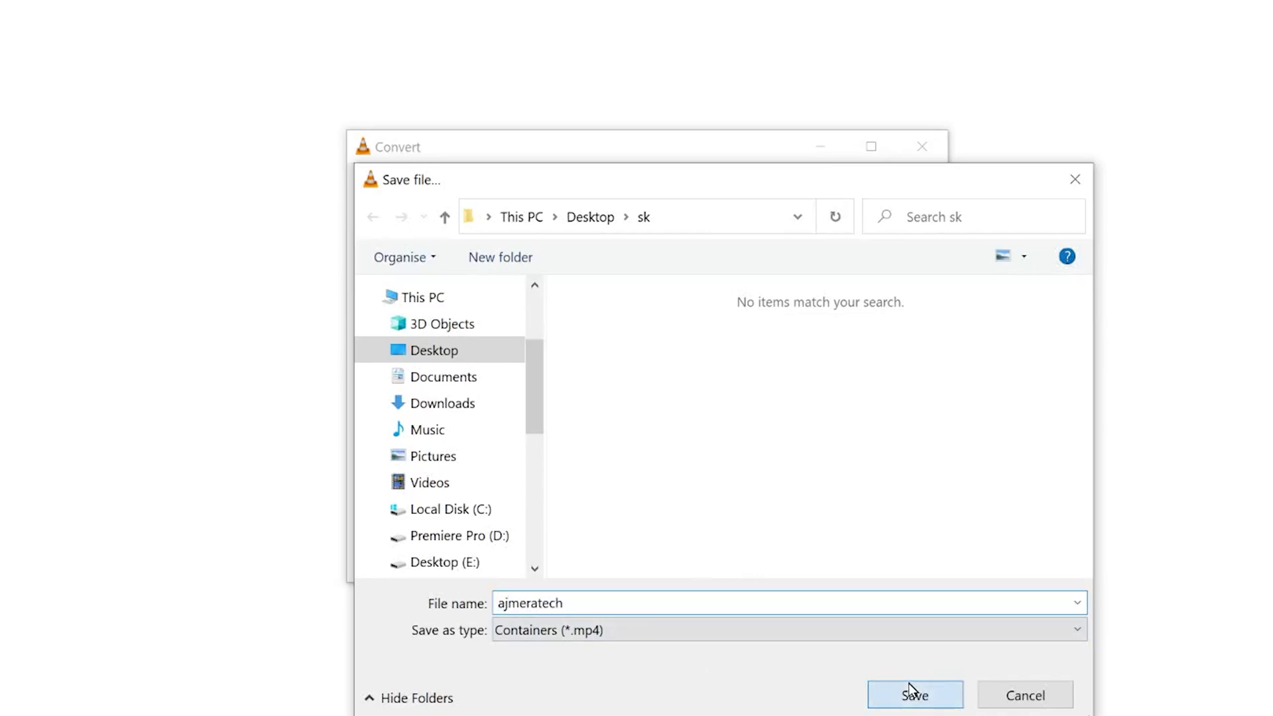
click(914, 693)
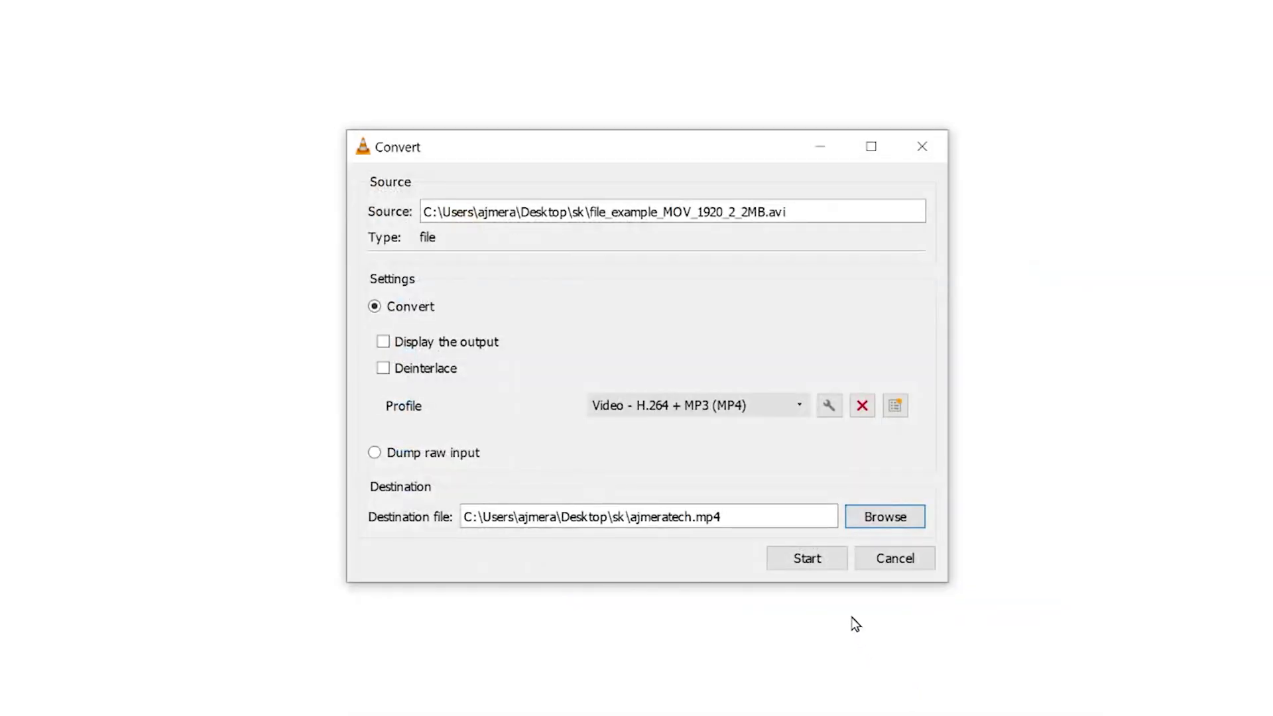
click(773, 519)
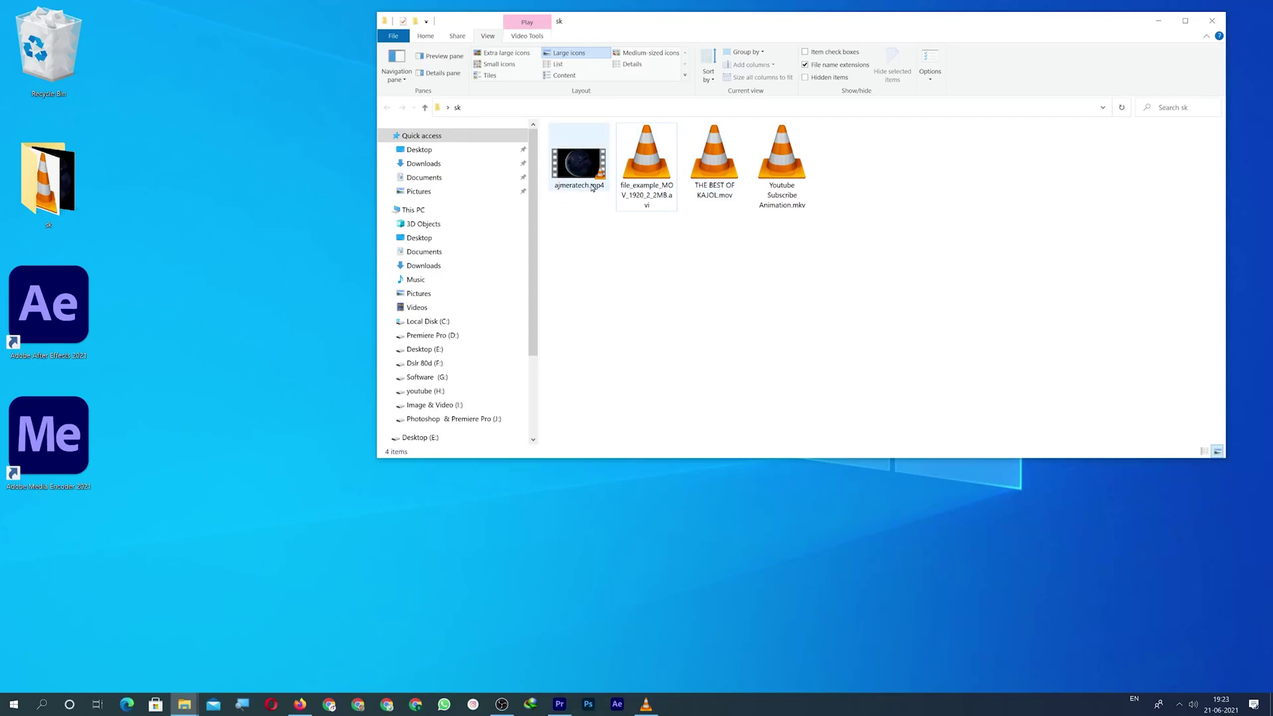
Step: Import ajmeratech.mp4 into Premiere, build a sequence from it on the Timeline, and play it
mouse_move(580, 157)
mouse_down()
mouse_move(560, 703)
mouse_move(109, 229)
mouse_up()
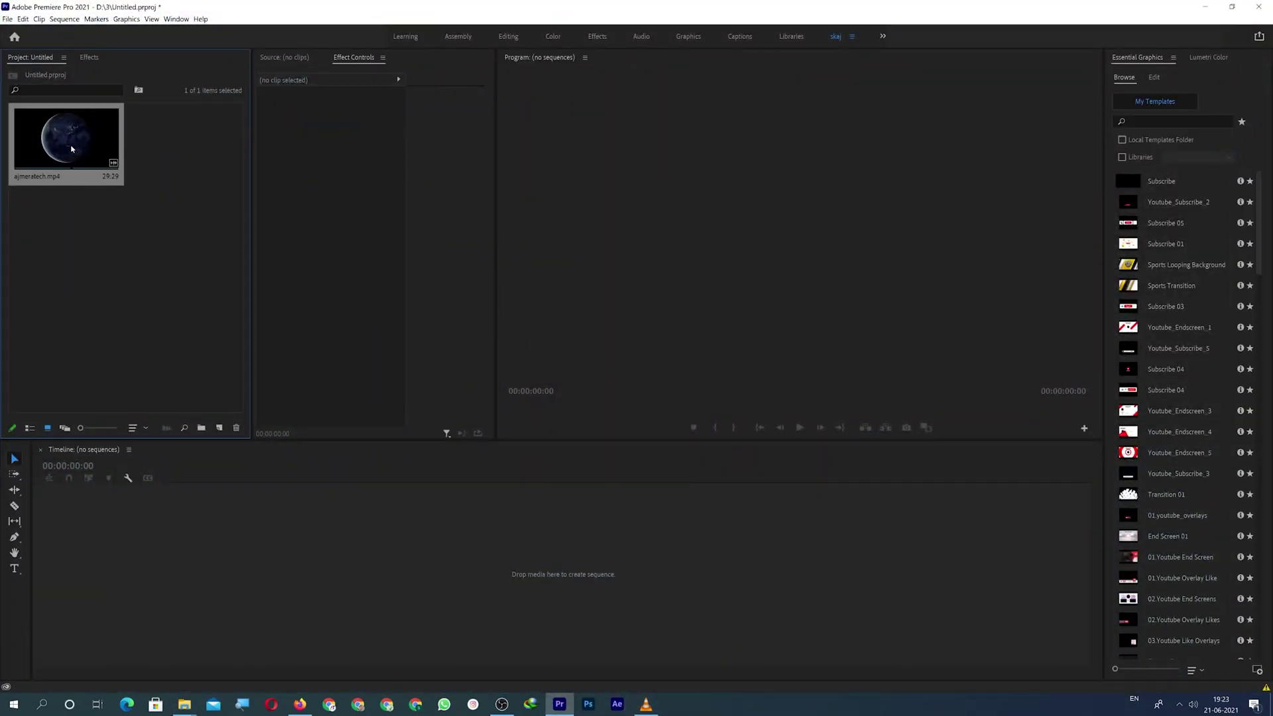
drag(107, 506, 108, 508)
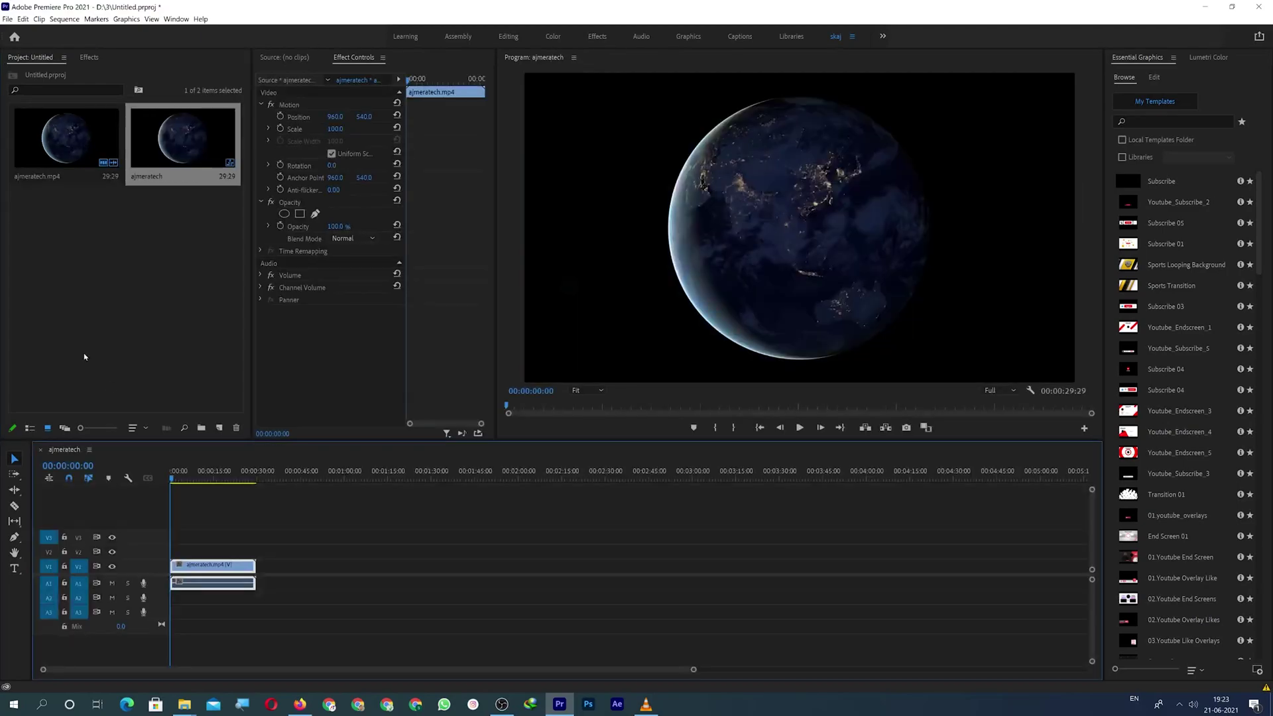
key(space)
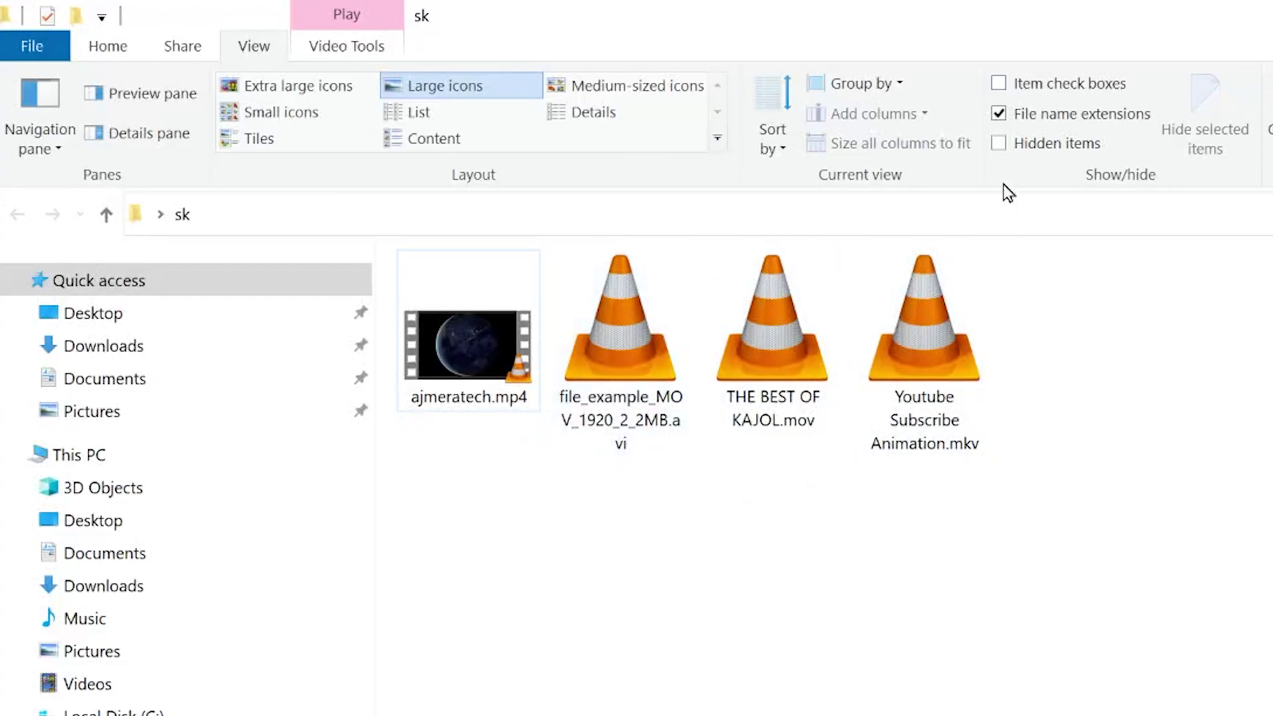
Step: Show file name extensions and rename file_example_MOV_1920_2_2MB.avi to .mp4
click(998, 114)
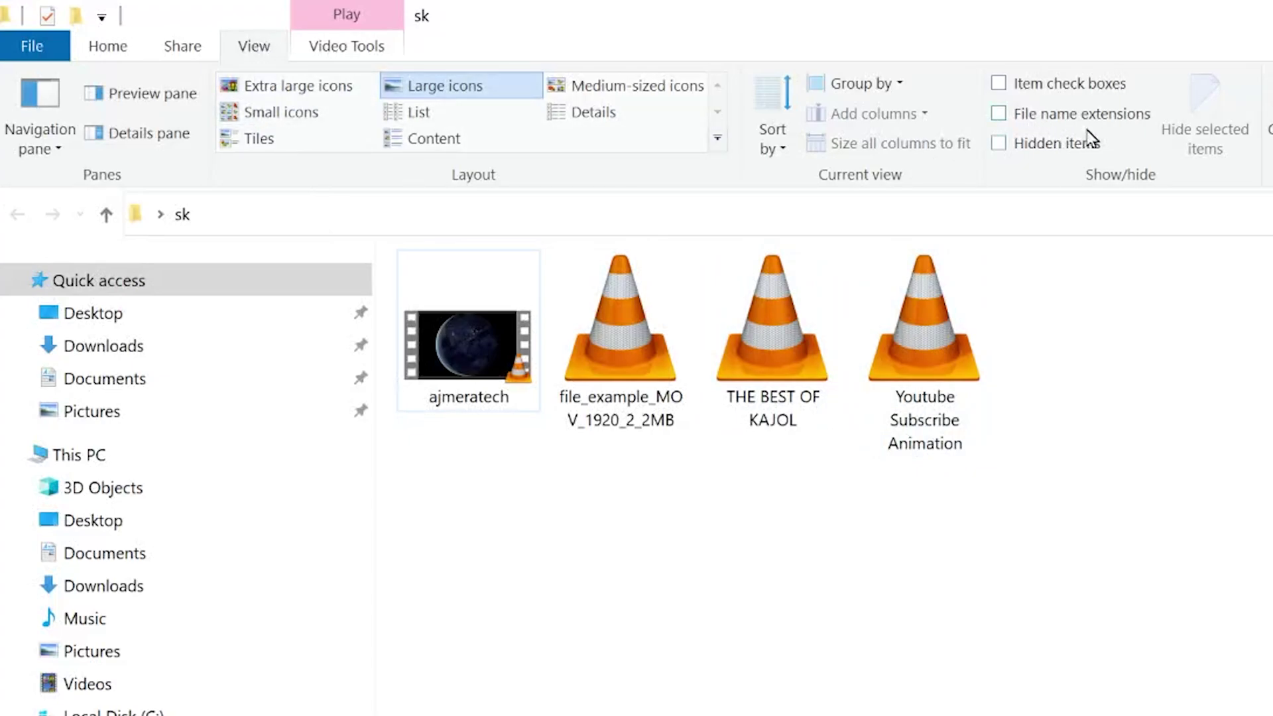
click(1032, 122)
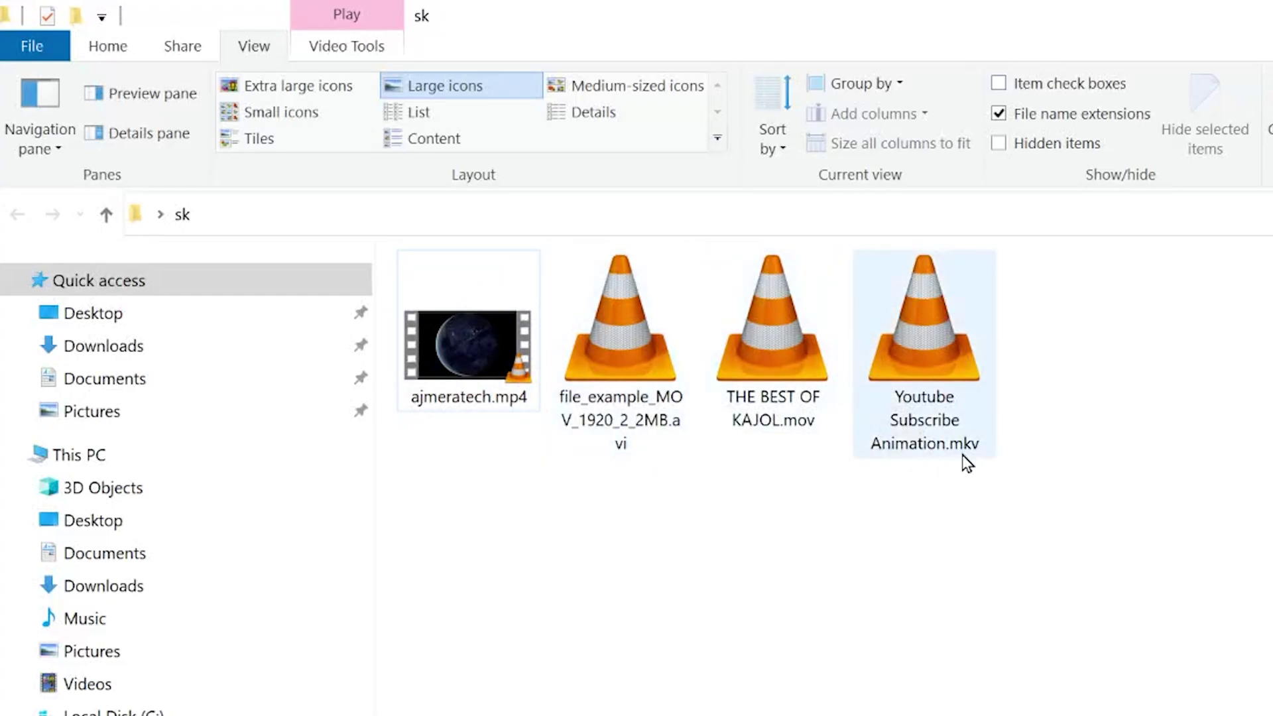
mouse_move(619, 349)
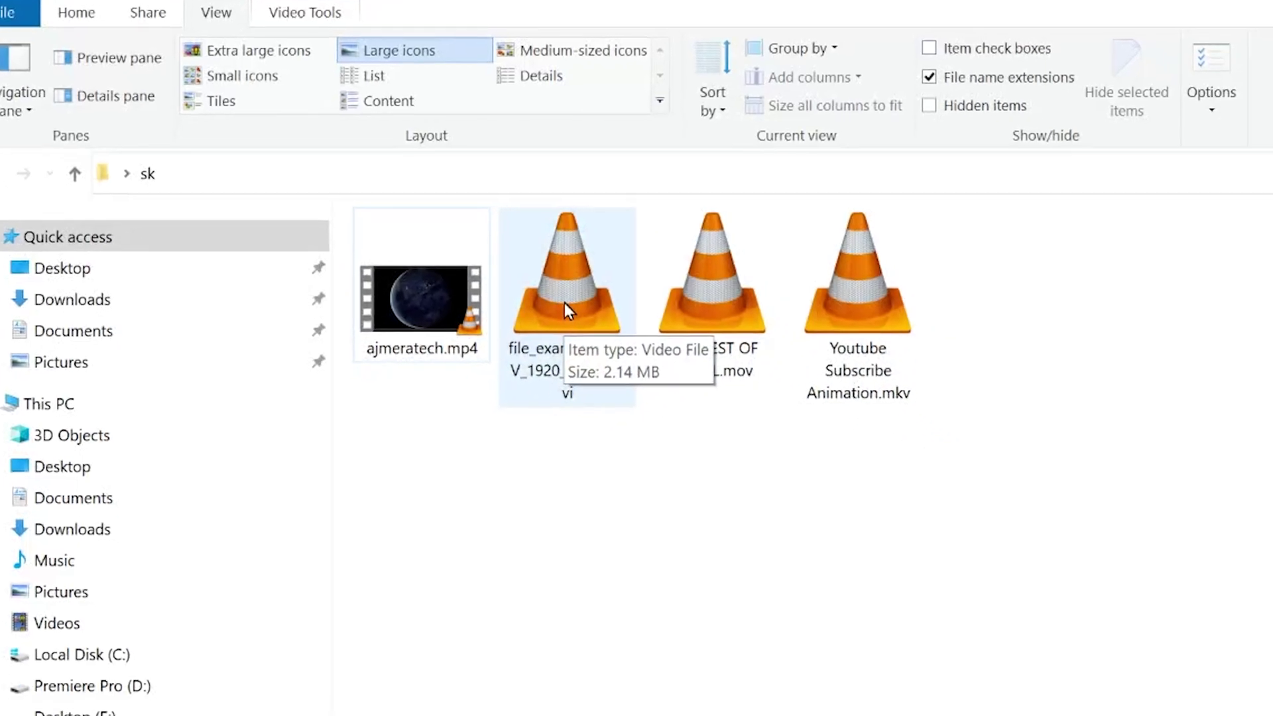
click(564, 309)
right_click(550, 304)
key(m)
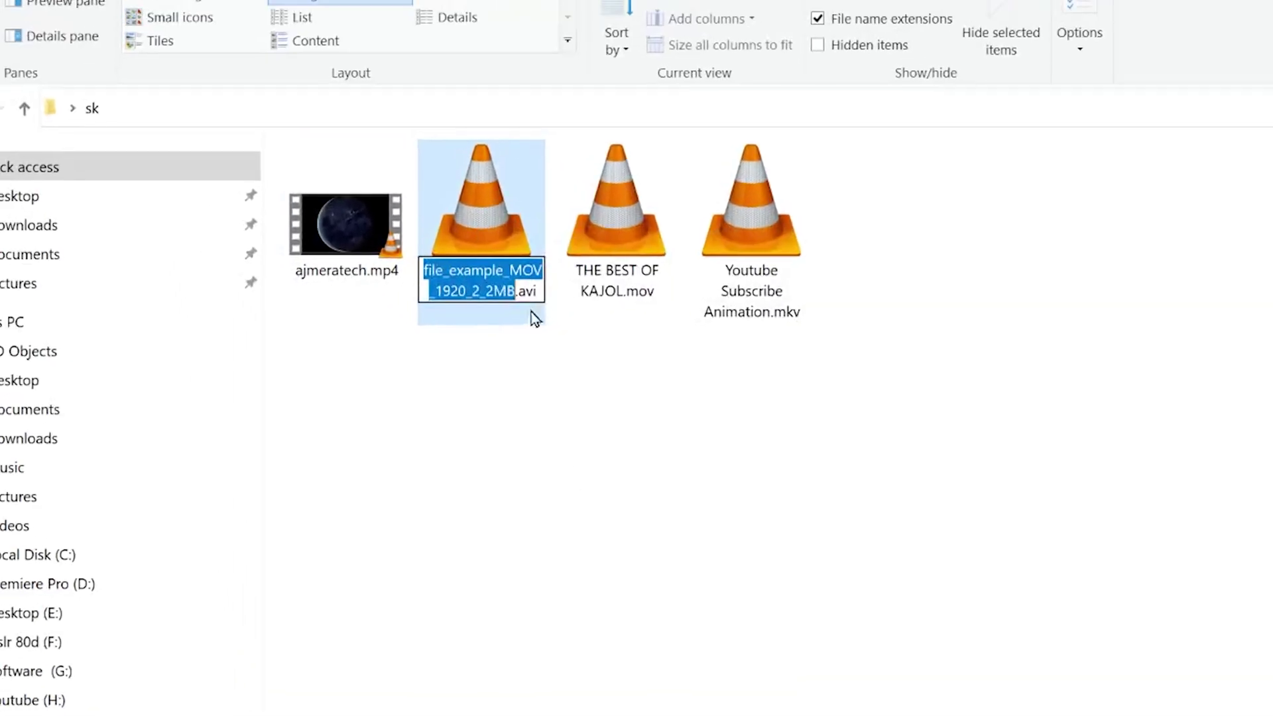
key(Right)
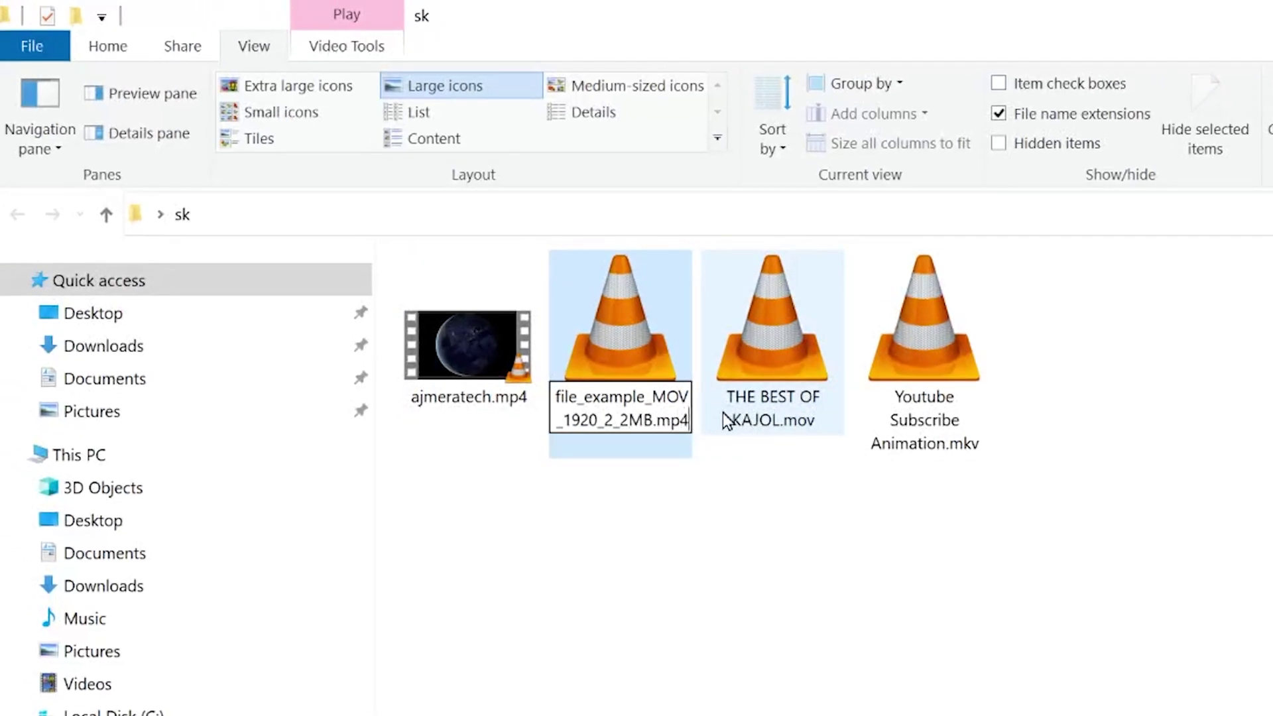
key(Return)
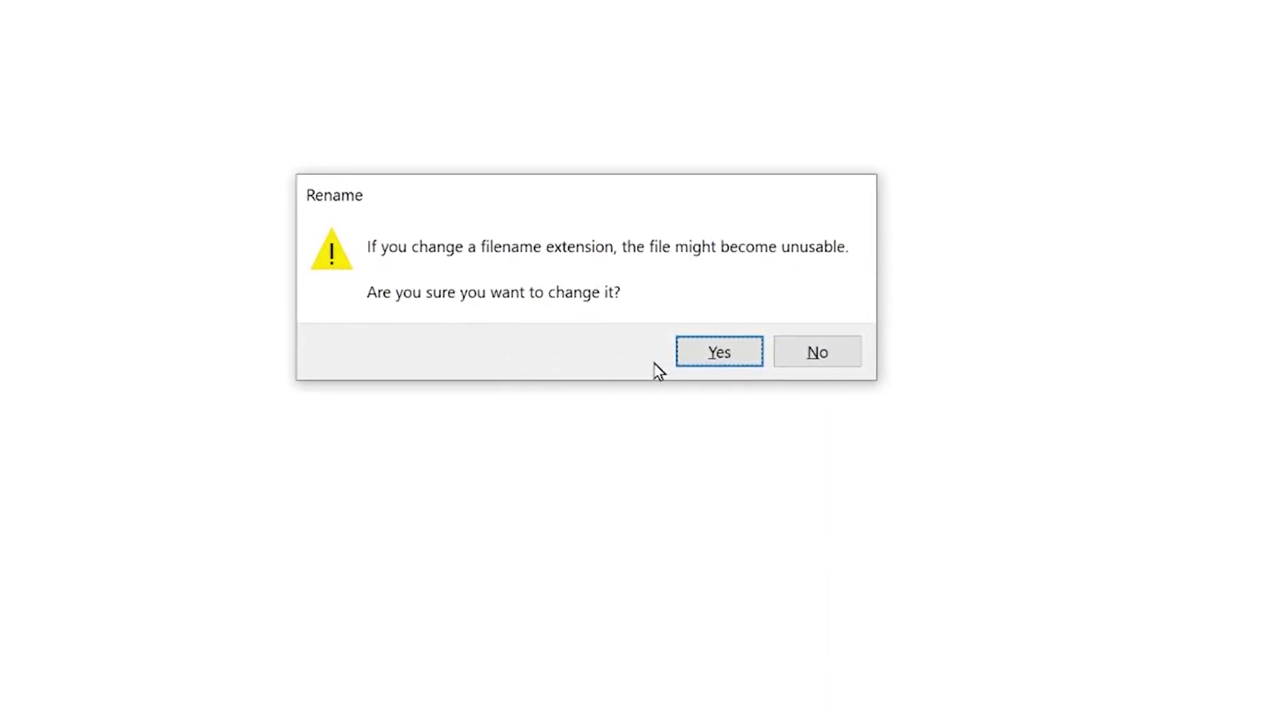
click(697, 358)
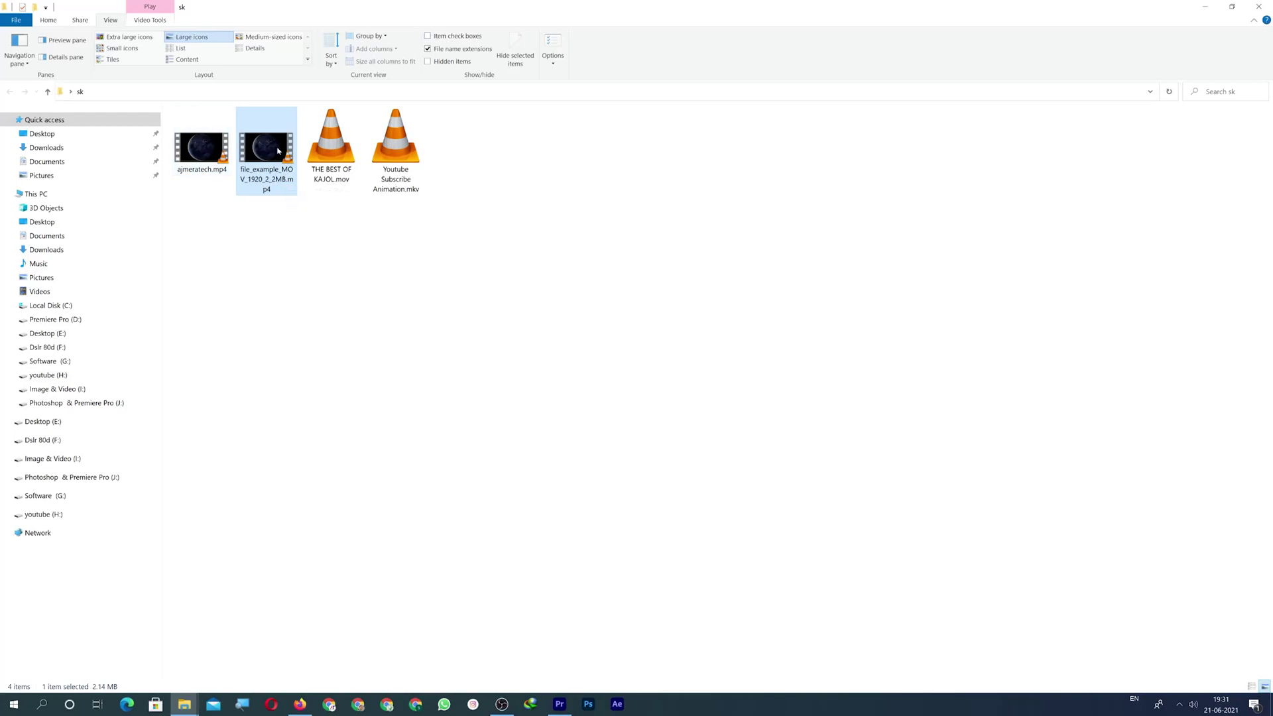
Step: Add file_example_MOV_1920_2_2MB.mp4 to Premiere's timeline after the first clip
mouse_move(275, 149)
mouse_down()
mouse_move(209, 341)
mouse_move(153, 285)
mouse_up()
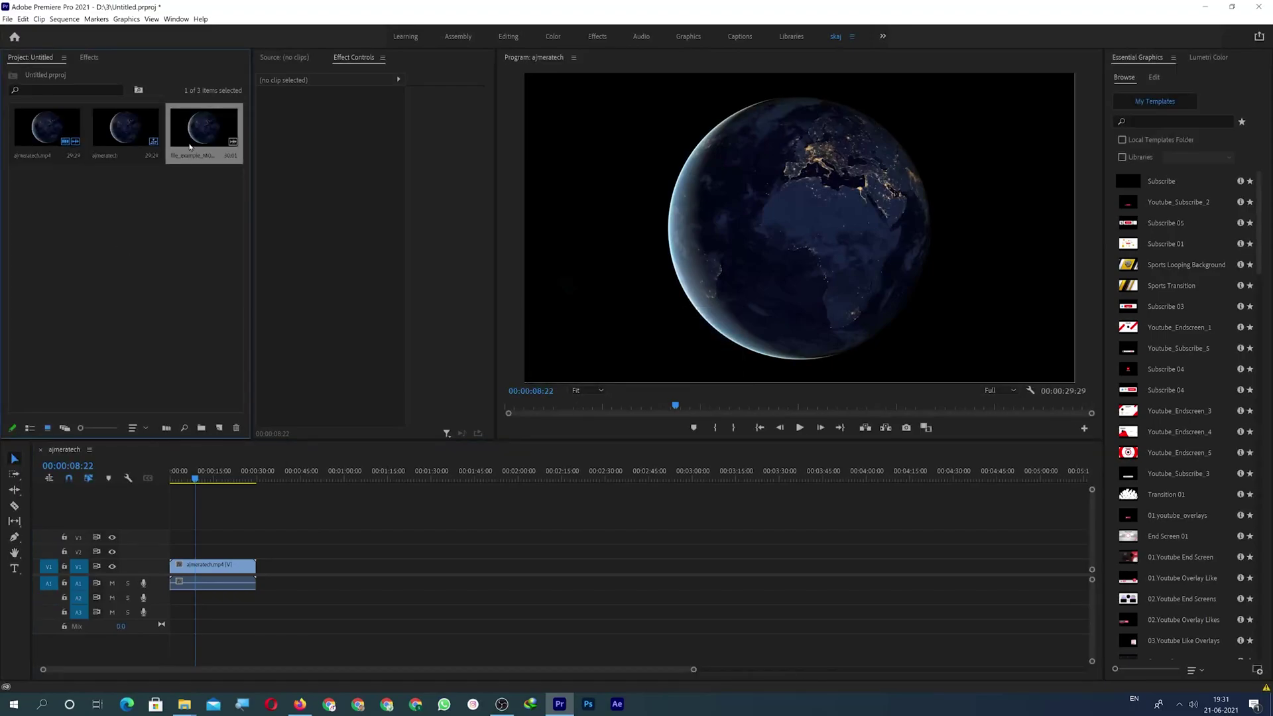
drag(205, 129, 264, 572)
click(292, 470)
mouse_move(184, 704)
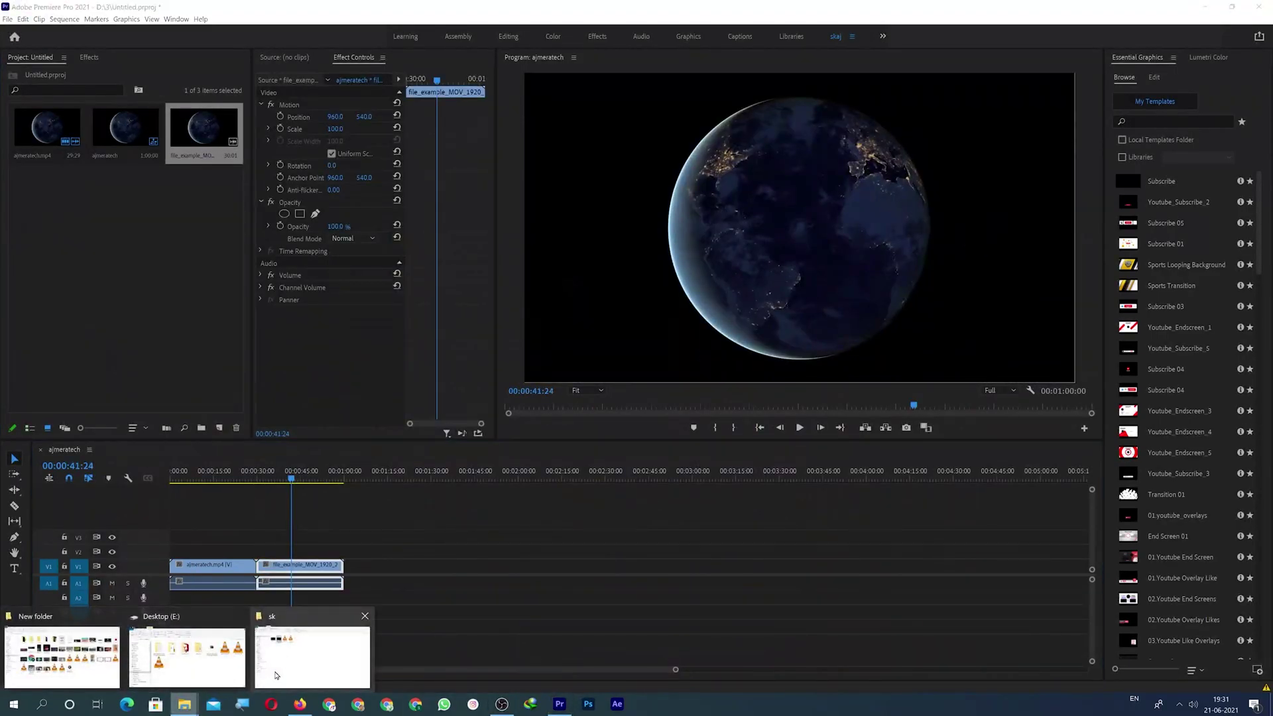
click(281, 673)
click(335, 147)
Step: Rename THE BEST OF KAJOL.mov to THE BEST OF KAJOL.mp4
right_click(335, 147)
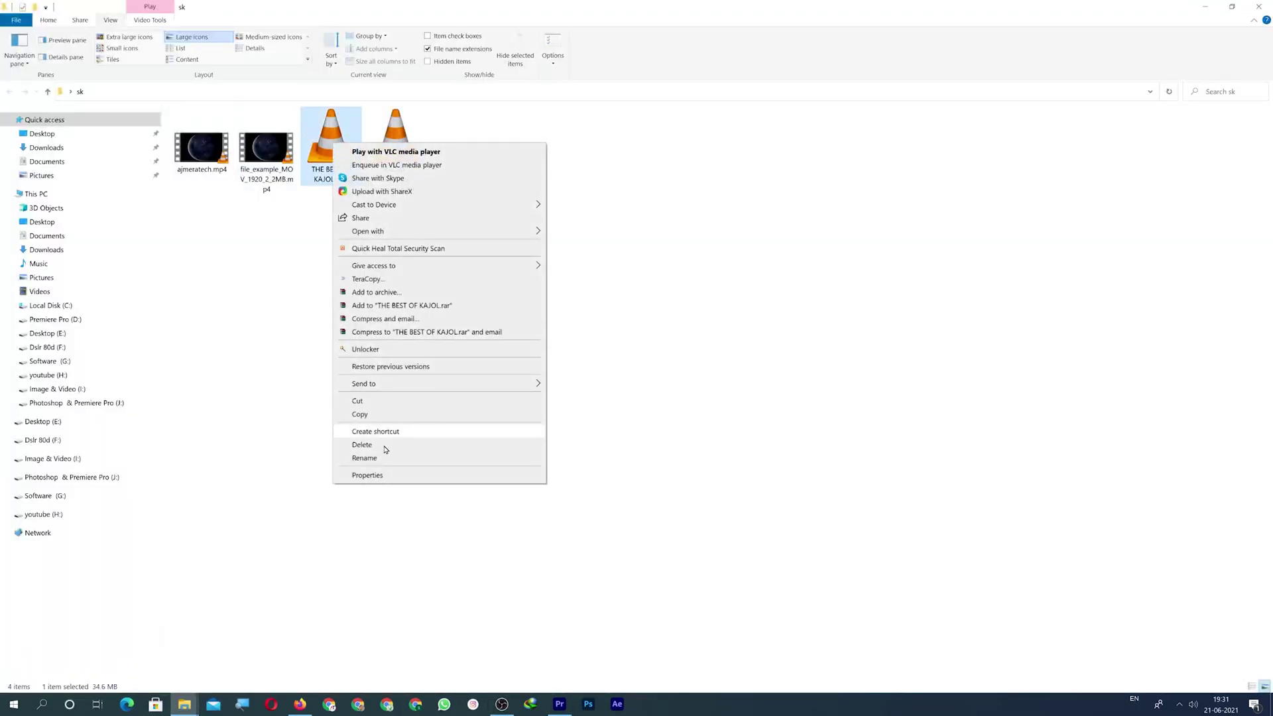
click(375, 459)
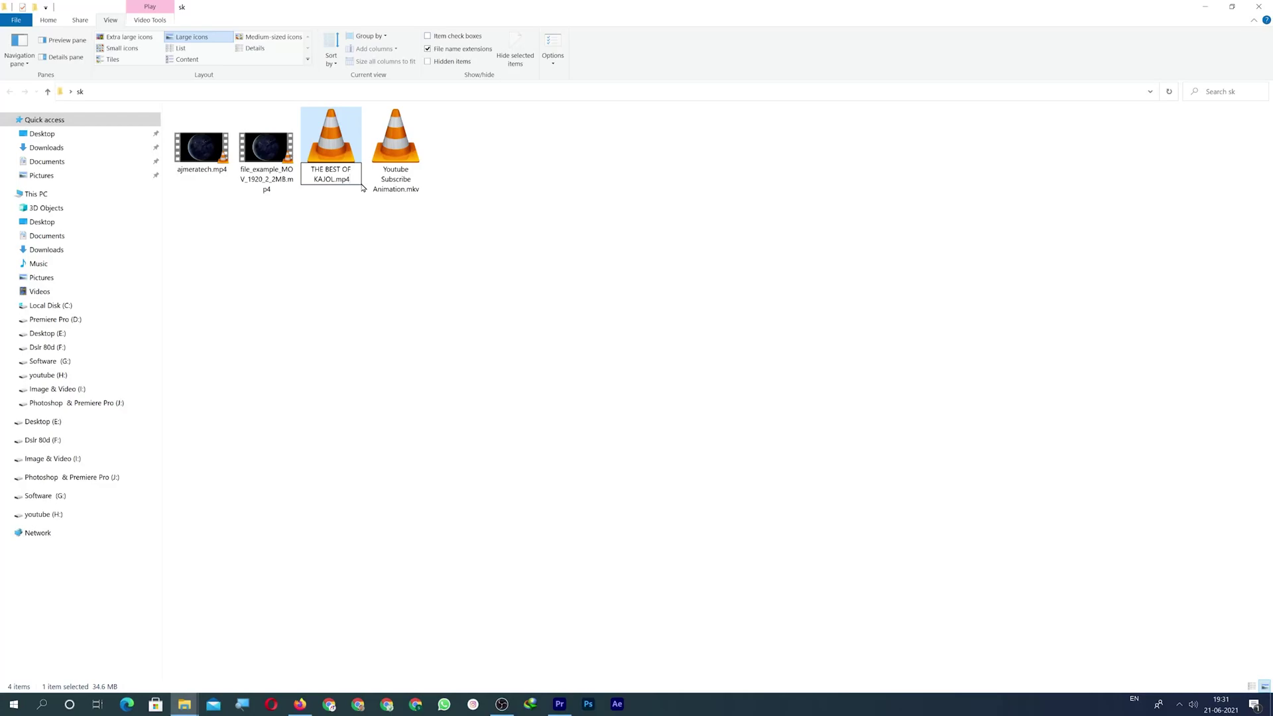
key(Return)
click(689, 359)
Step: Rename Youtube Subscribe Animation.mkv to .mp4 and drag both renamed clips into Premiere's project
click(396, 139)
right_click(369, 108)
click(438, 447)
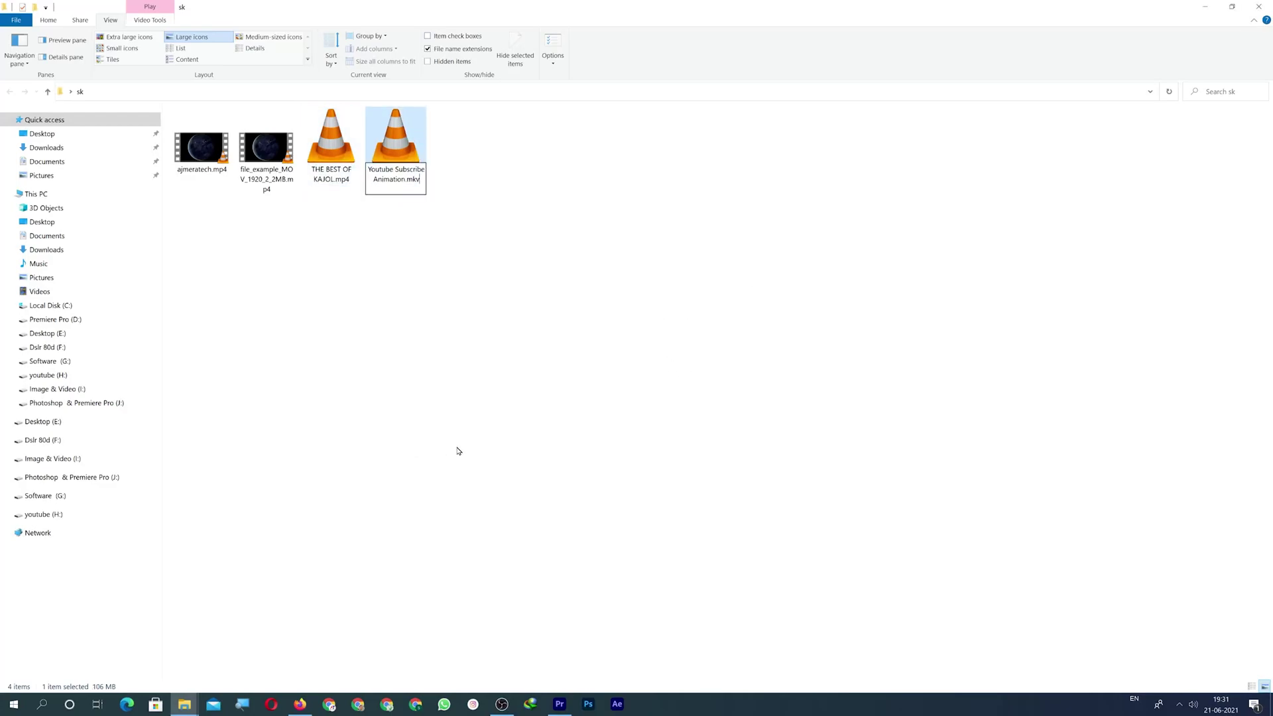
text(p4)
key(Return)
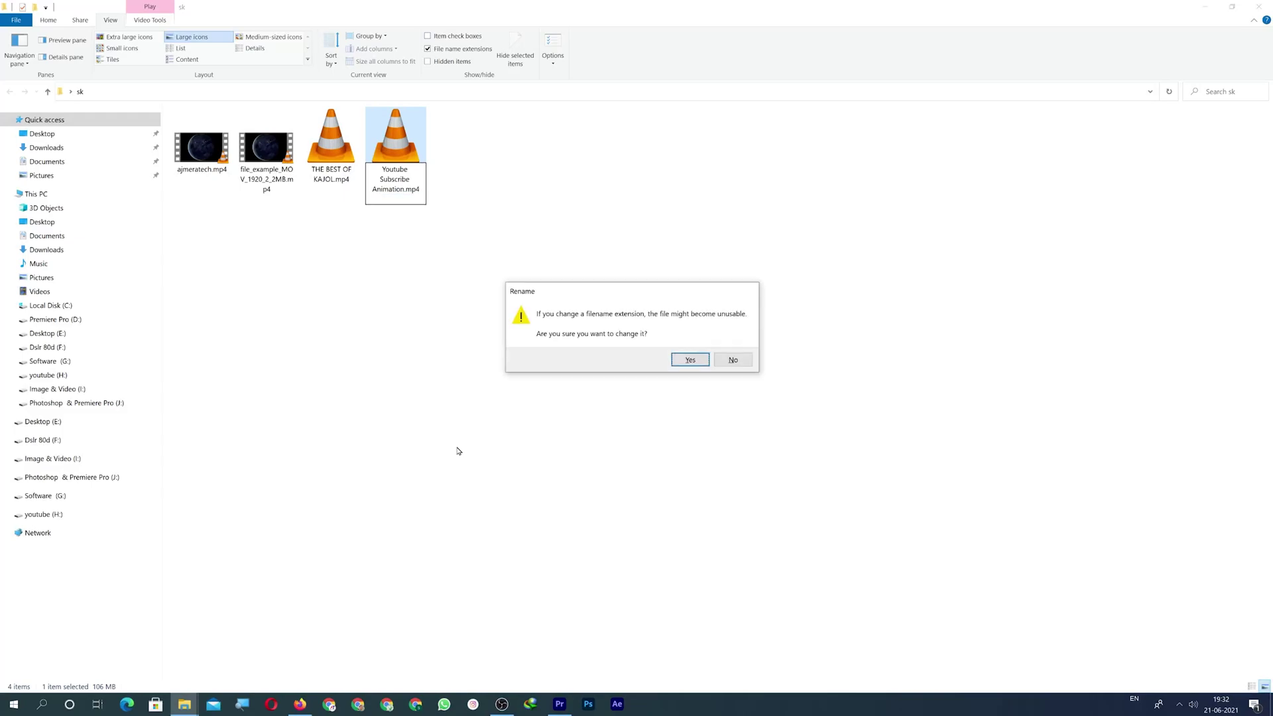
click(684, 363)
ctrl+click(327, 142)
drag(326, 143, 99, 255)
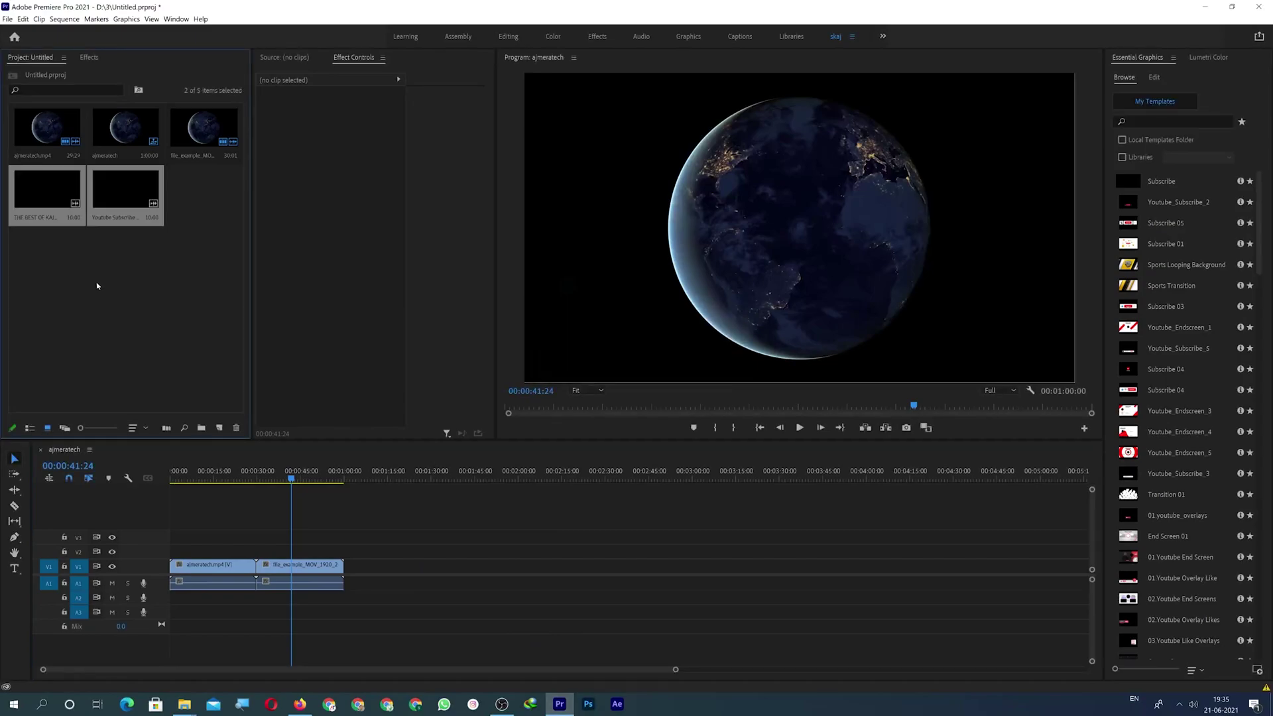